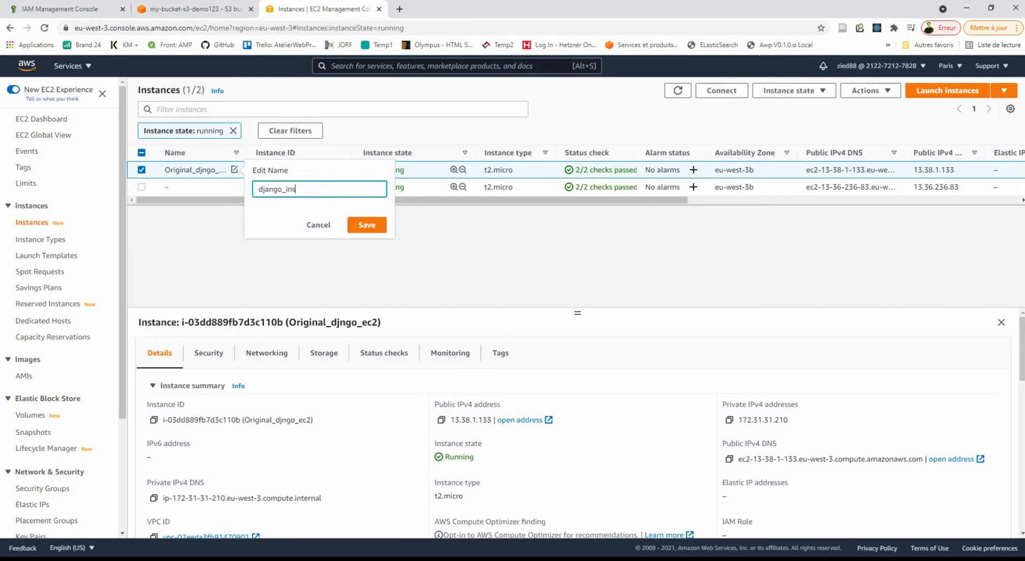
# Rename the first running instance as django_instance_1 and copy that name for reuse.
pyautogui.write('tance_1')
pyautogui.moveTo(323, 189); pyautogui.dragTo(258, 189)
pyautogui.hotkey('ctrl', 'c')
pyautogui.rightClick(278, 189)
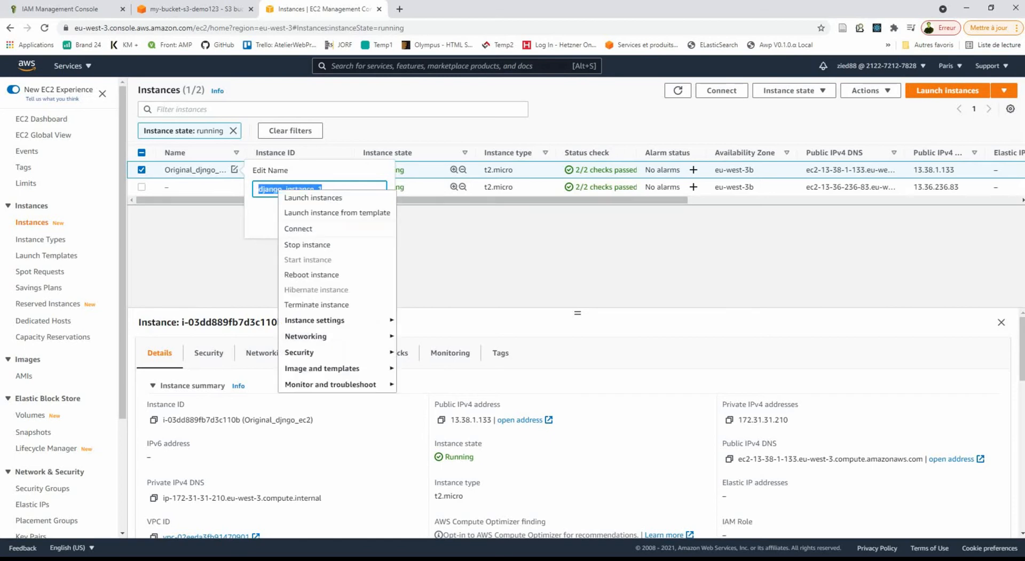
pyautogui.press('Escape')
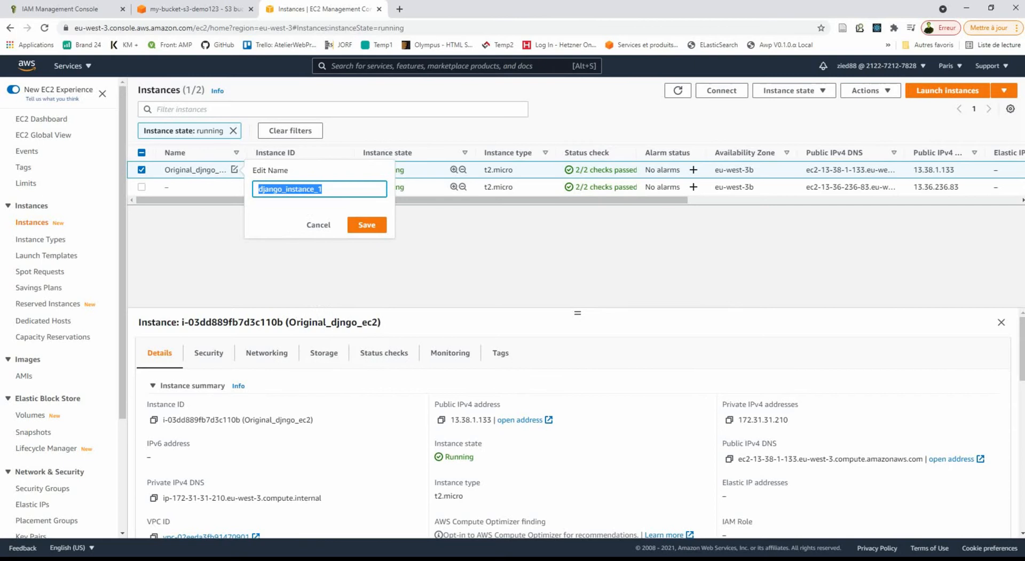
pyautogui.click(366, 224)
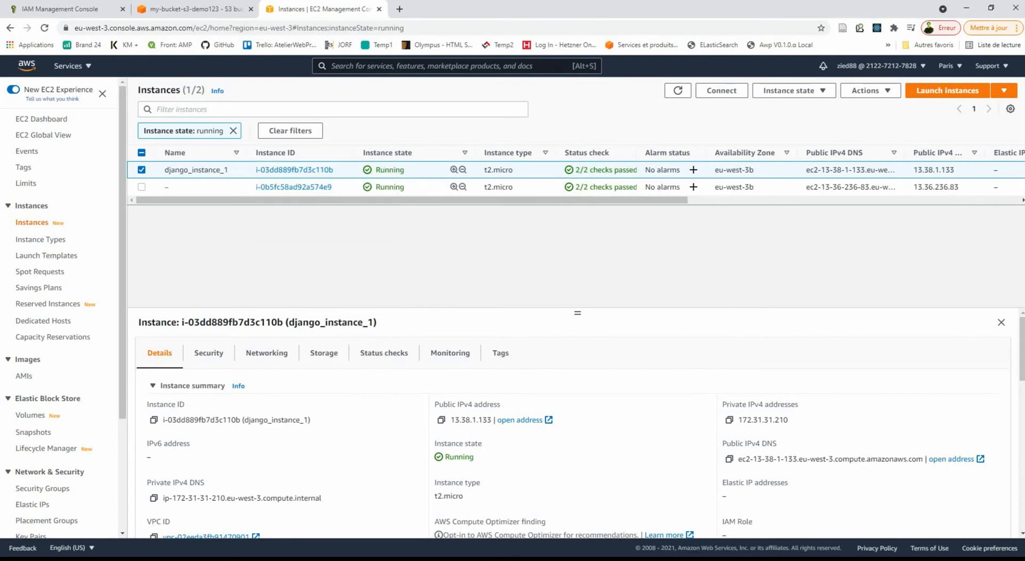
# Name the second, unnamed instance django_instance_2, reusing the copied name.
pyautogui.click(175, 186)
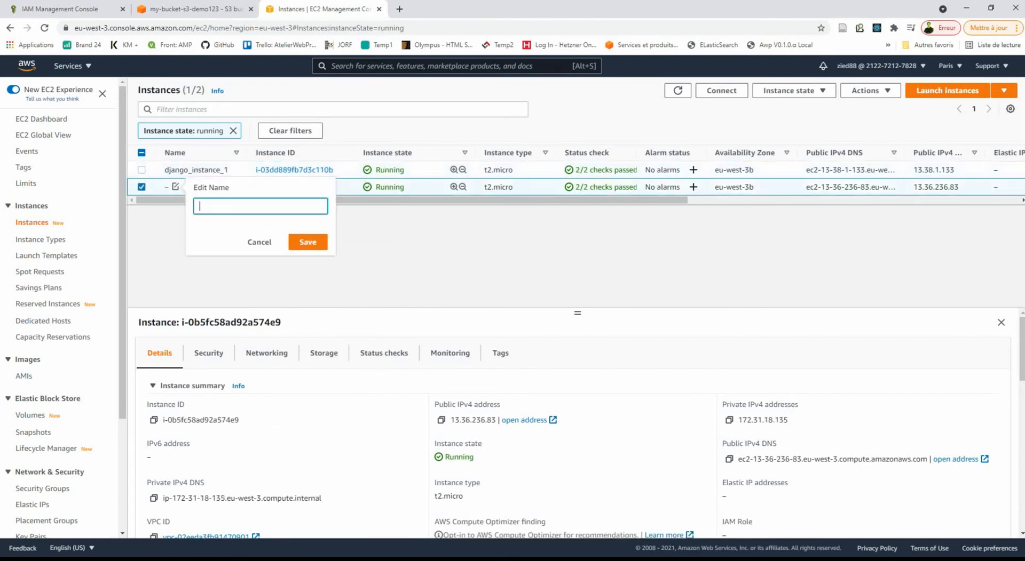
pyautogui.hotkey('ctrl', 'v')
pyautogui.press('BackSpace')
pyautogui.write('2')
pyautogui.click(308, 242)
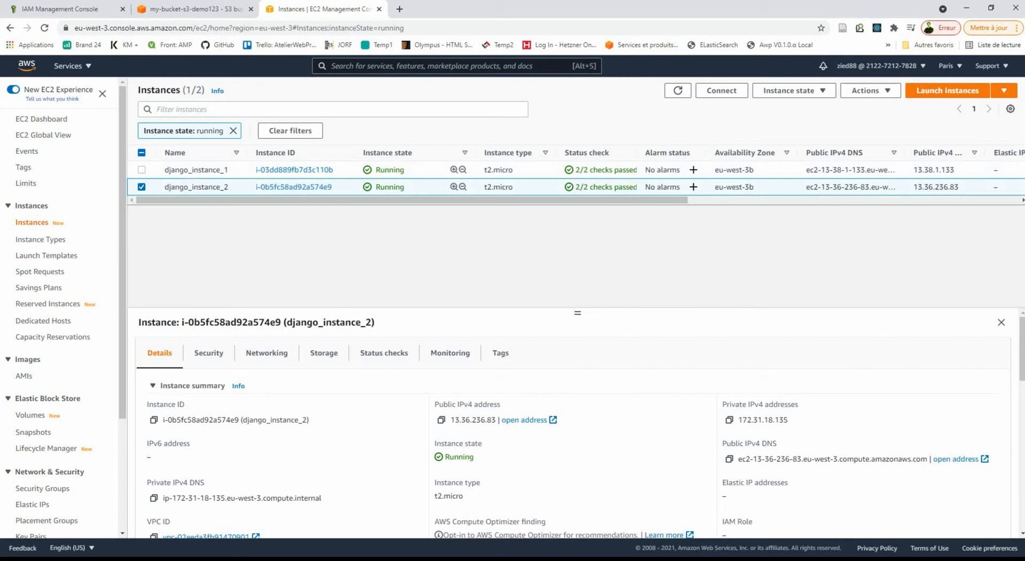
# Copy the public IPv4 address of django_instance_1 and open 13.38.1.133:8000 in a new browser tab.
pyautogui.click(141, 187)
pyautogui.click(141, 170)
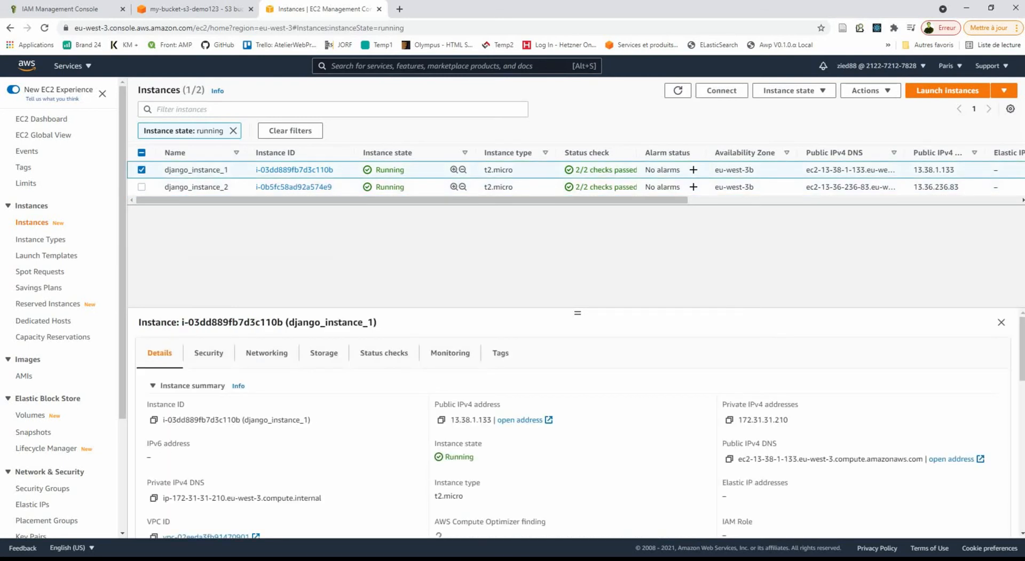
pyautogui.moveTo(492, 420); pyautogui.dragTo(450, 420)
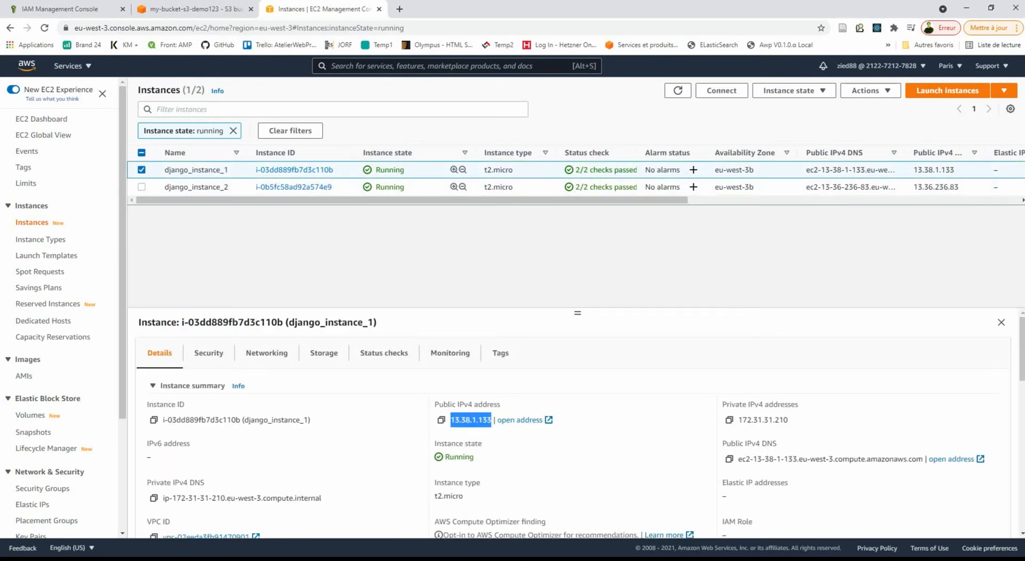
pyautogui.rightClick(456, 420)
pyautogui.click(480, 425)
pyautogui.click(399, 10)
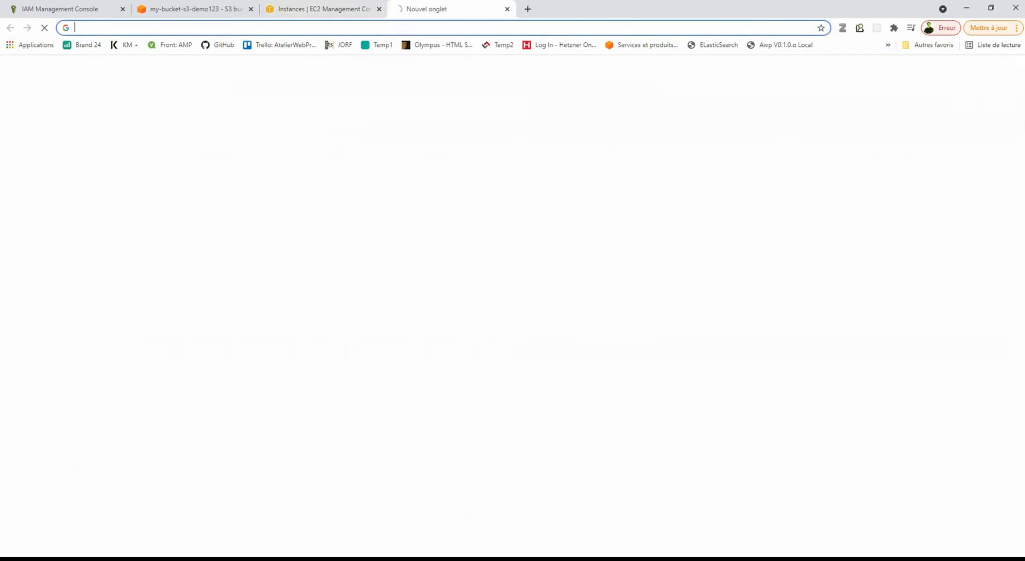
pyautogui.hotkey('ctrl', 'v')
pyautogui.write(':8000')
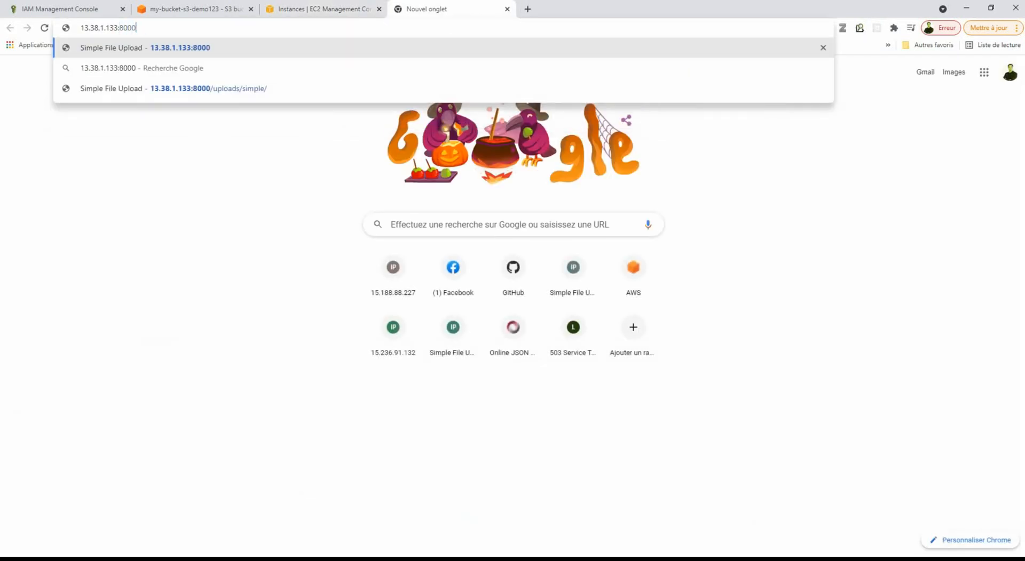
pyautogui.press('Return')
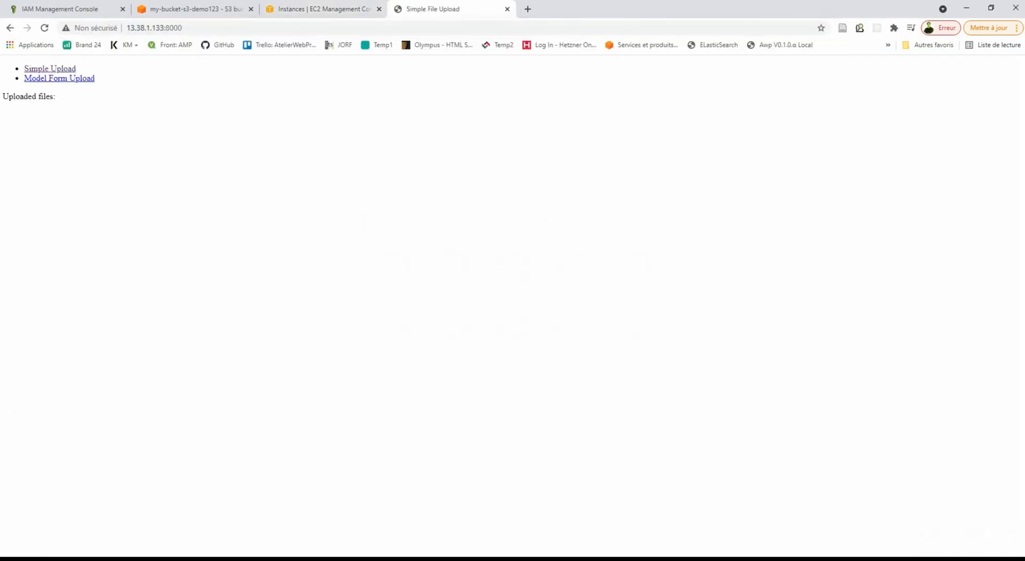
# Copy the public IPv4 address of django_instance_2 and open 13.36.236.83:8000 in another new browser tab.
pyautogui.hotkey('ctrl', 'shift', 'Tab')
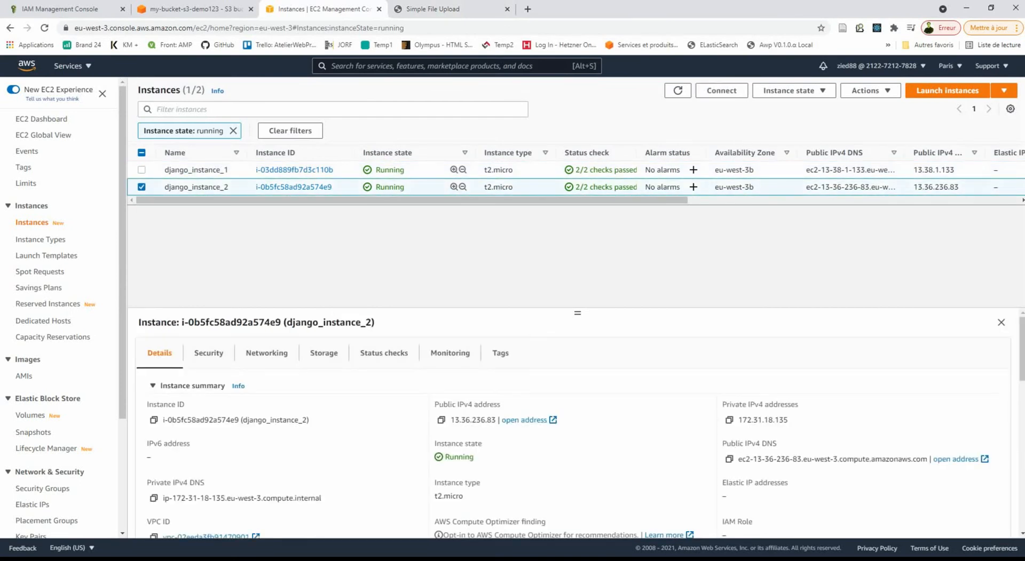
pyautogui.moveTo(495, 420); pyautogui.dragTo(450, 420)
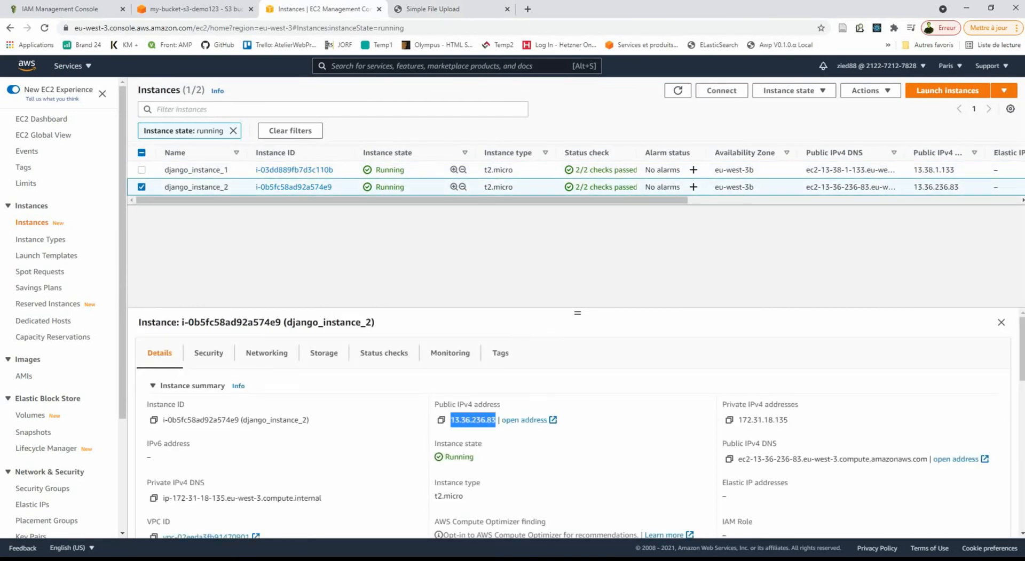
pyautogui.rightClick(457, 420)
pyautogui.click(472, 428)
pyautogui.hotkey('ctrl', 't')
pyautogui.hotkey('ctrl', 'v')
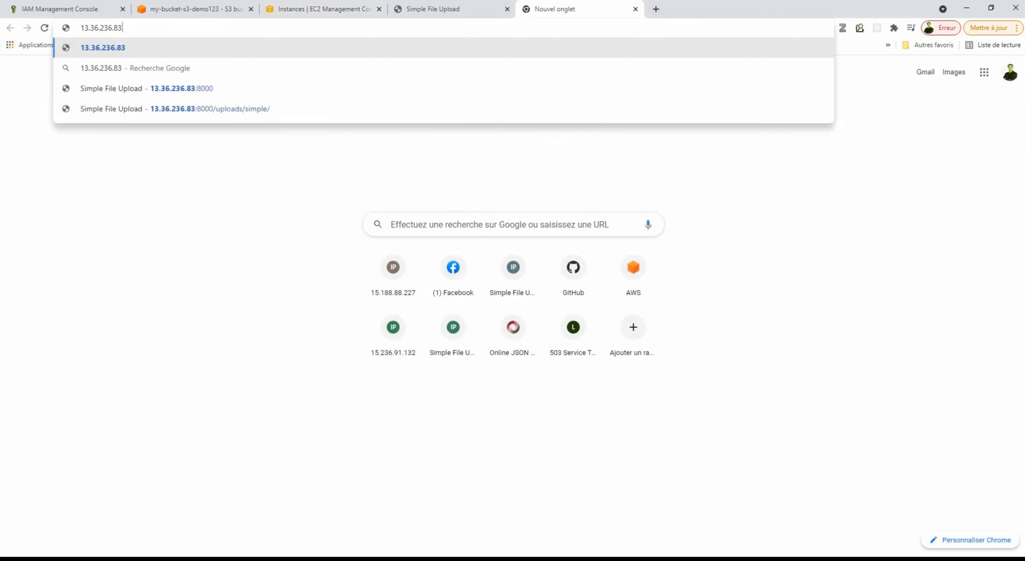
pyautogui.write(':800')
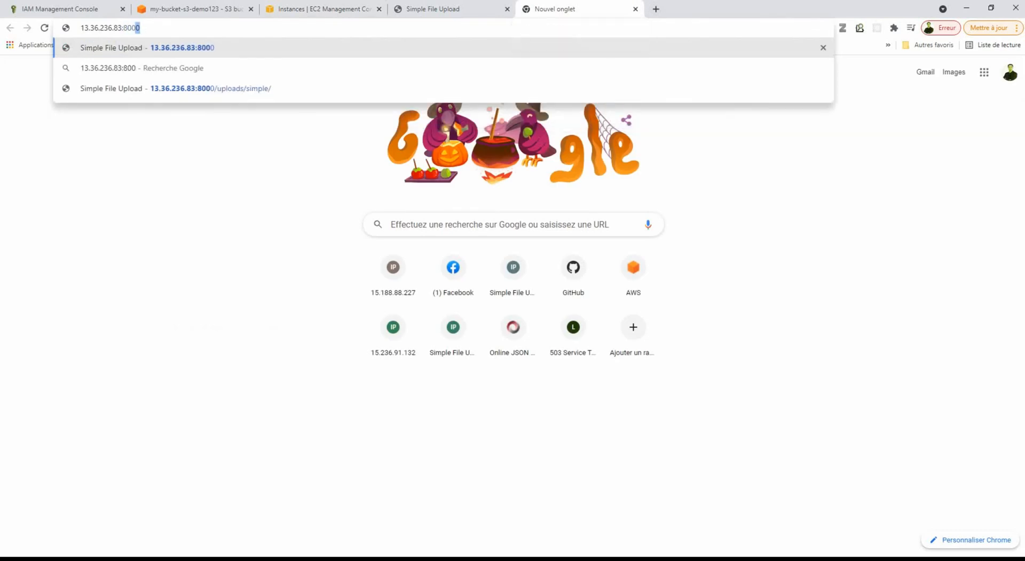
pyautogui.write('0')
pyautogui.press('Return')
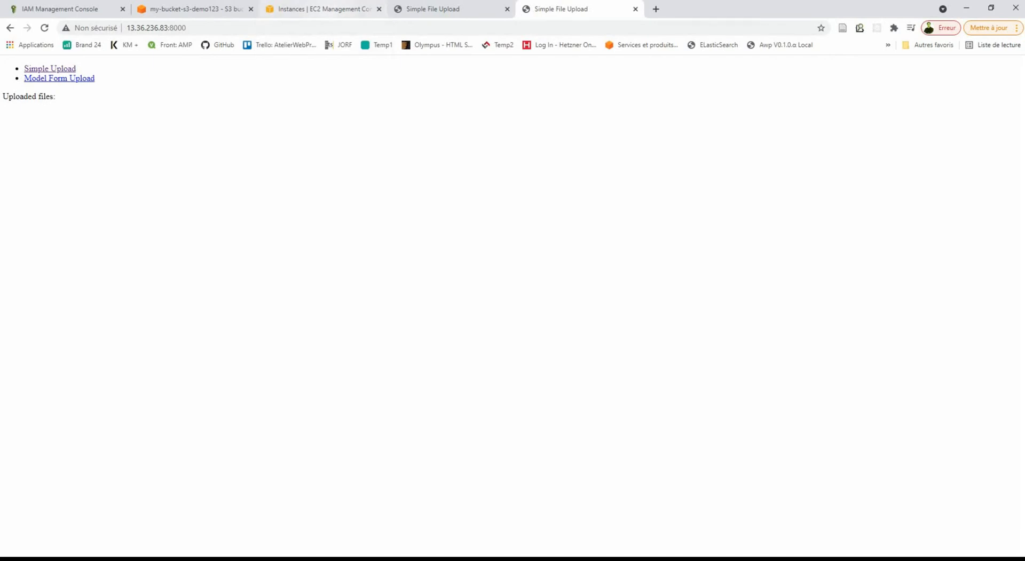
# Return to the EC2 console, deselect django_instance_2 and open the Load Balancers page.
pyautogui.click(322, 9)
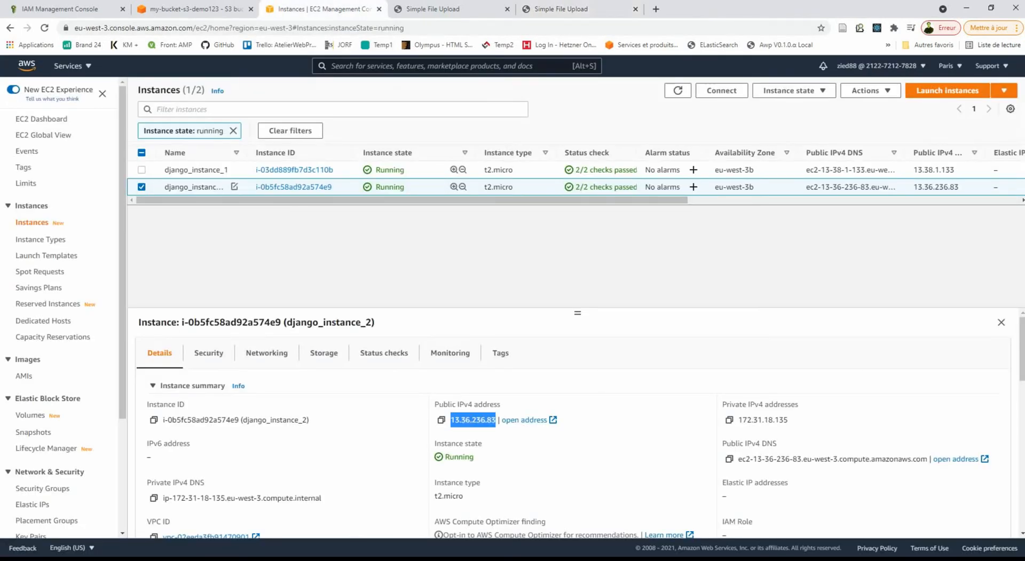
pyautogui.click(141, 187)
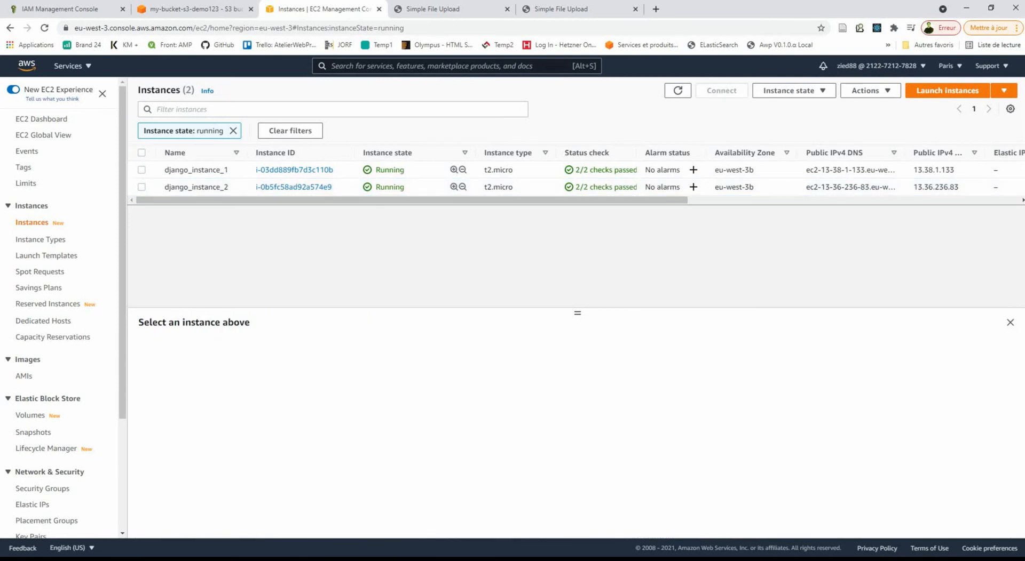
pyautogui.scroll(-3, 61, 309)
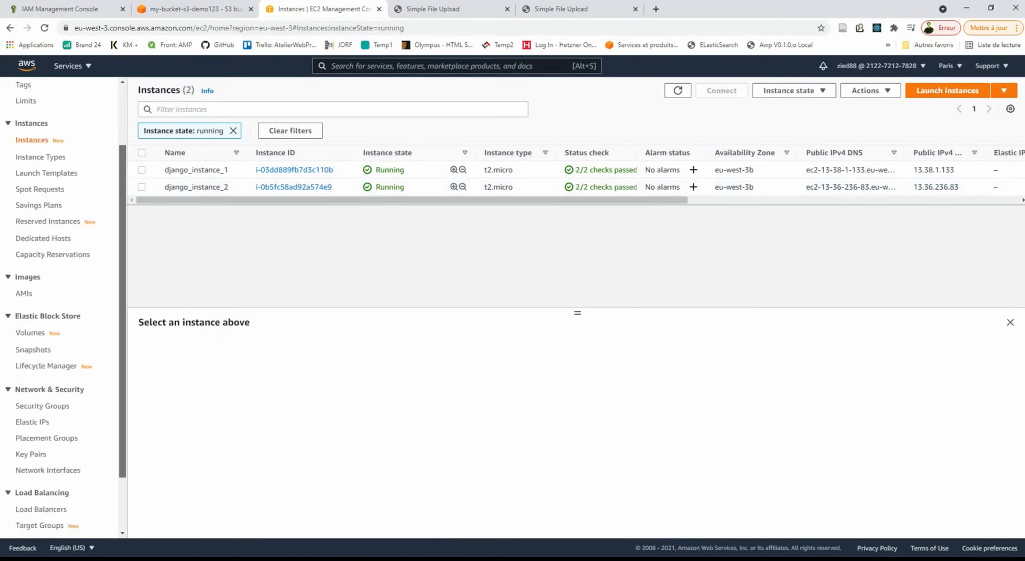
pyautogui.scroll(-1, 61, 310)
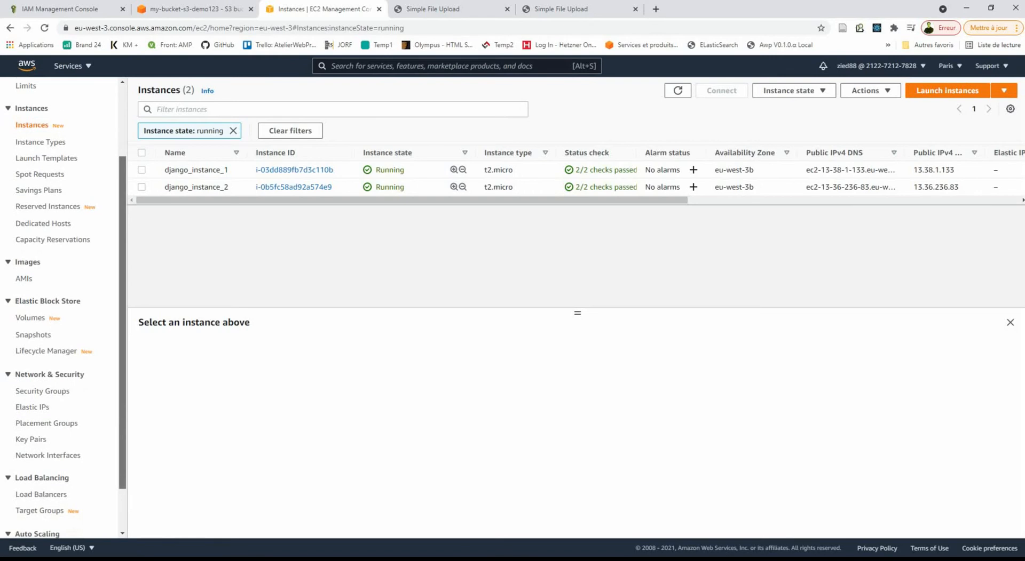
pyautogui.scroll(-1, 61, 310)
pyautogui.scroll(3, 61, 310)
pyautogui.scroll(-3, 61, 310)
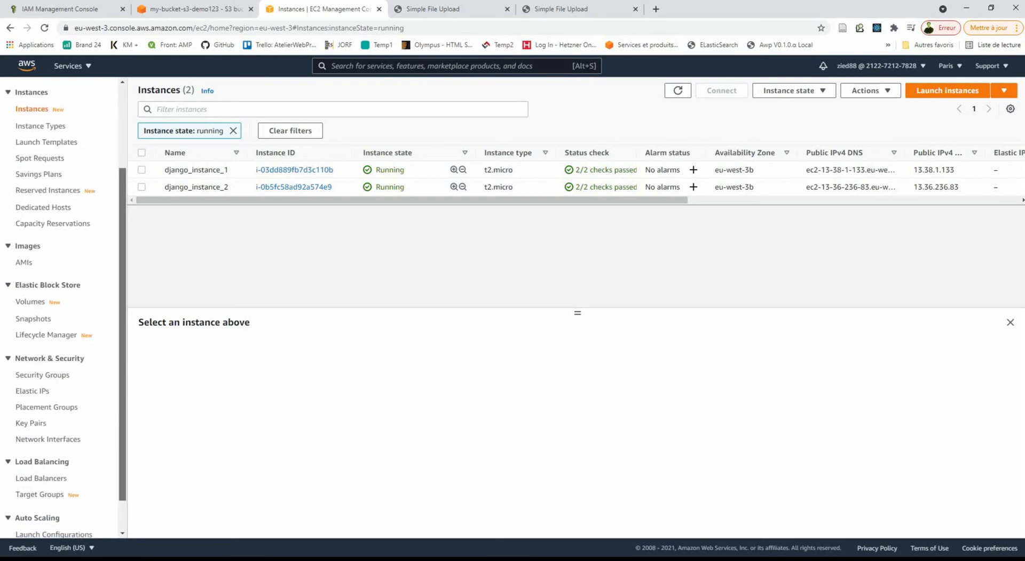
pyautogui.click(41, 475)
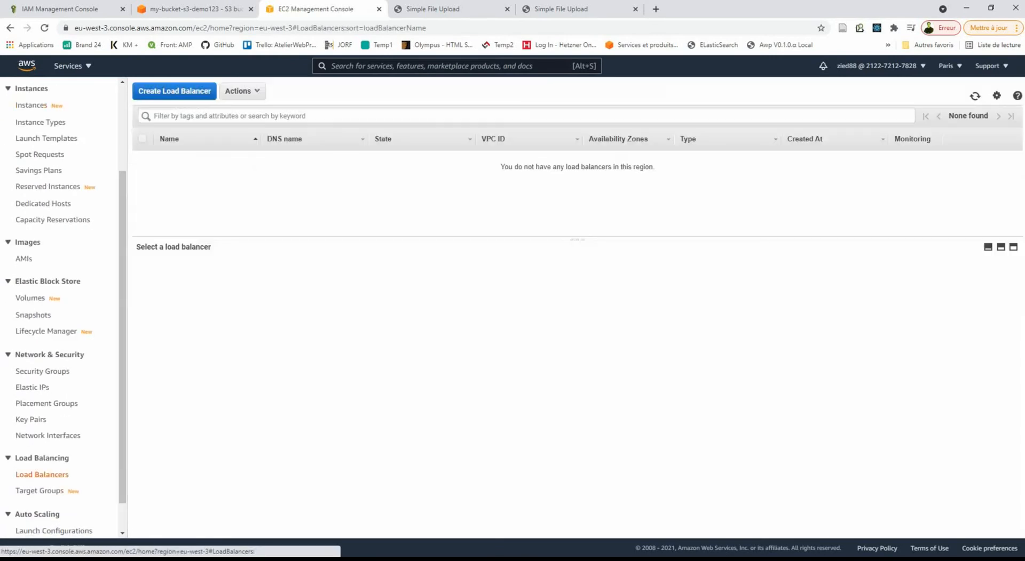
# Start creating a load balancer of the Application Load Balancer type.
pyautogui.click(174, 92)
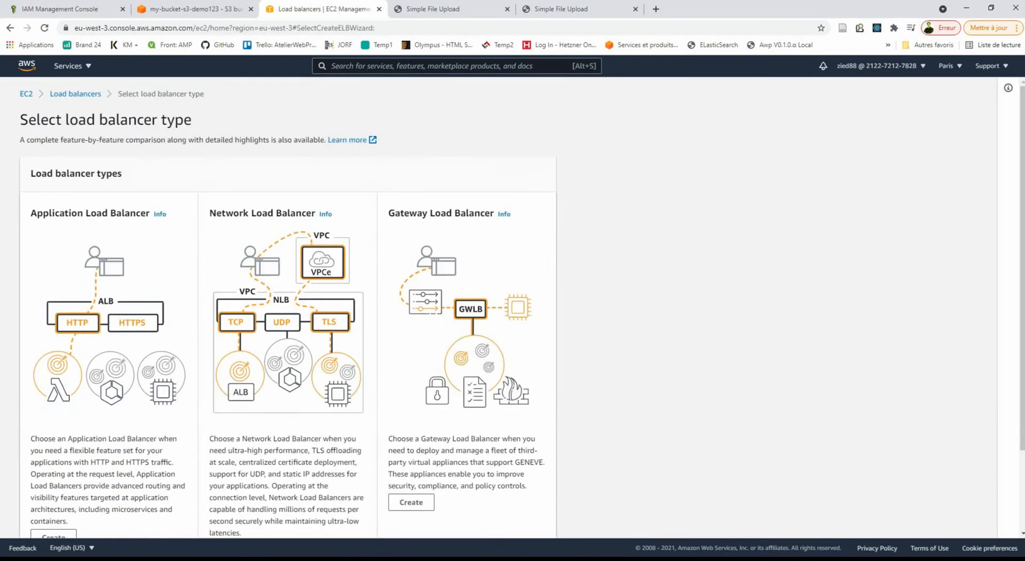
pyautogui.scroll(-1, 289, 320)
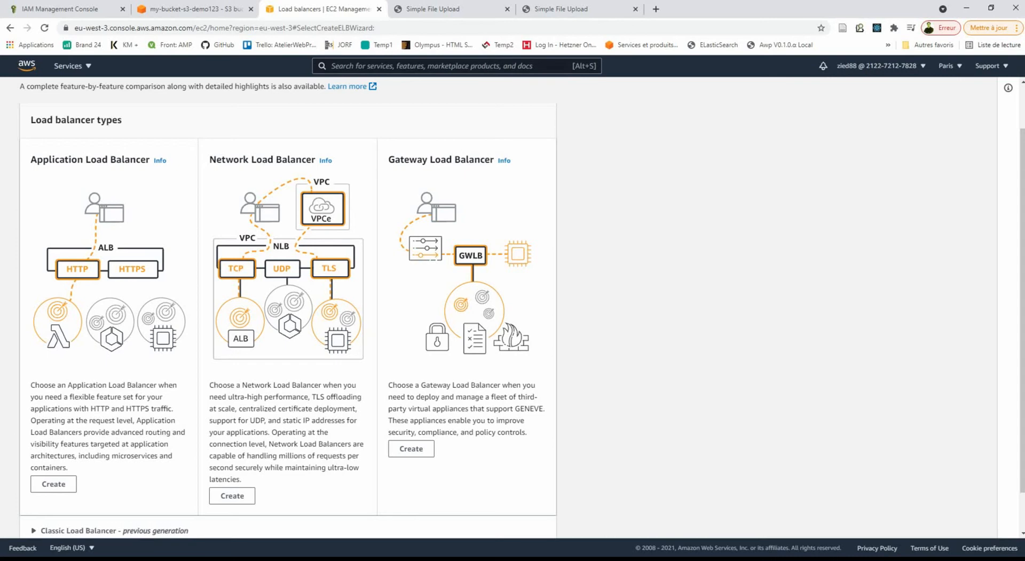
pyautogui.click(53, 485)
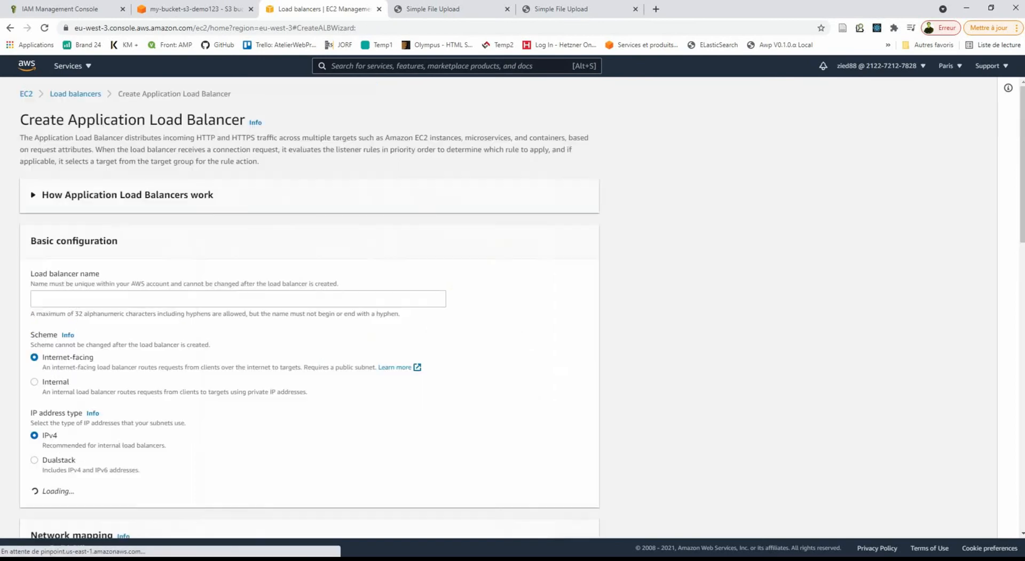
# Enter ALB-DJANGO as the load balancer name in the basic configuration.
pyautogui.click(238, 299)
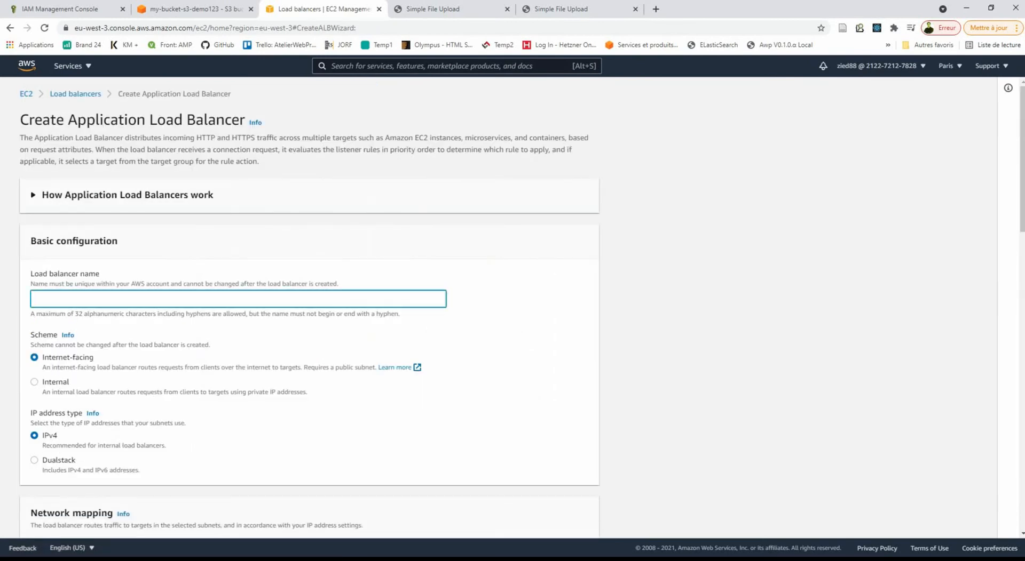
pyautogui.write('ALB-DJANGO')
pyautogui.scroll(-2, 513, 309)
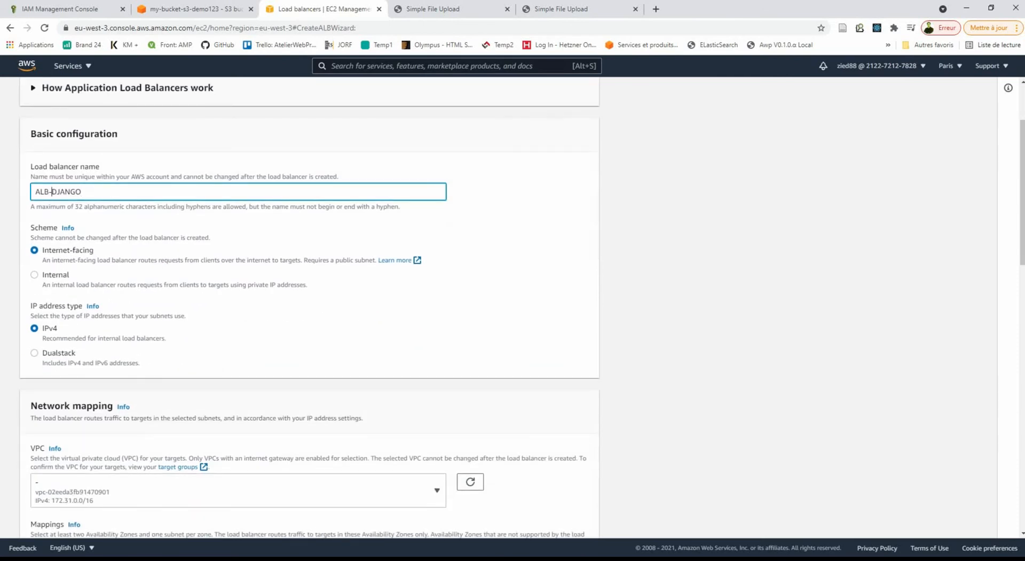
# Change the load balancer name to AlbDjango by removing the hyphen and adjusting the letter case.
pyautogui.press('BackSpace')
pyautogui.press('Delete')
pyautogui.press('Delete')
pyautogui.press('Delete')
pyautogui.press('Delete')
pyautogui.press('Delete')
pyautogui.write('jango')
pyautogui.press('Left')
pyautogui.press('Left')
pyautogui.press('Left')
pyautogui.press('Left')
pyautogui.press('Left')
pyautogui.press('BackSpace')
pyautogui.press('BackSpace')
pyautogui.write('lb')
pyautogui.click(502, 235)
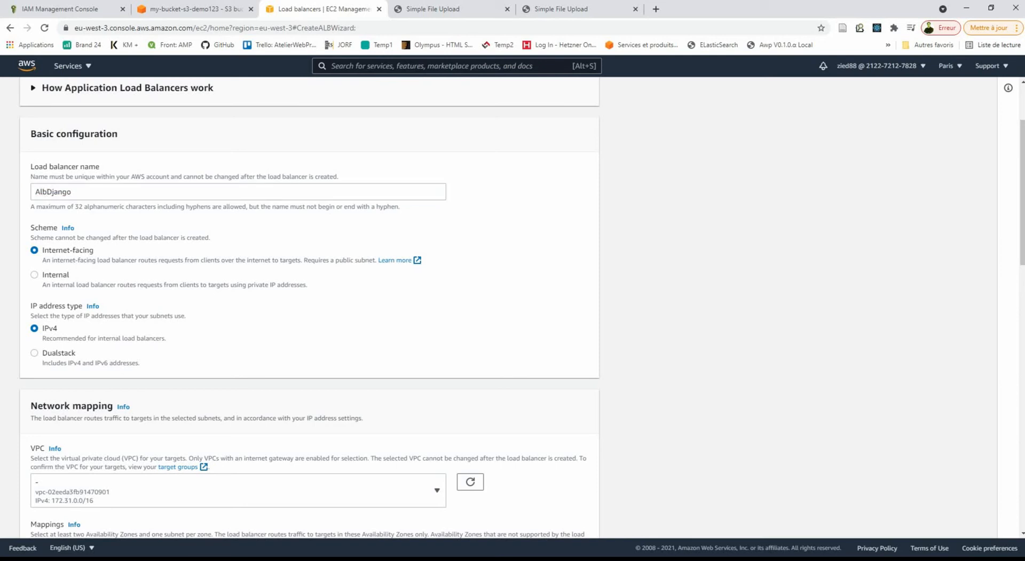
# Map the load balancer to the availability zones eu-west-3a, eu-west-3b and eu-west-3c.
pyautogui.scroll(-3, 310, 308)
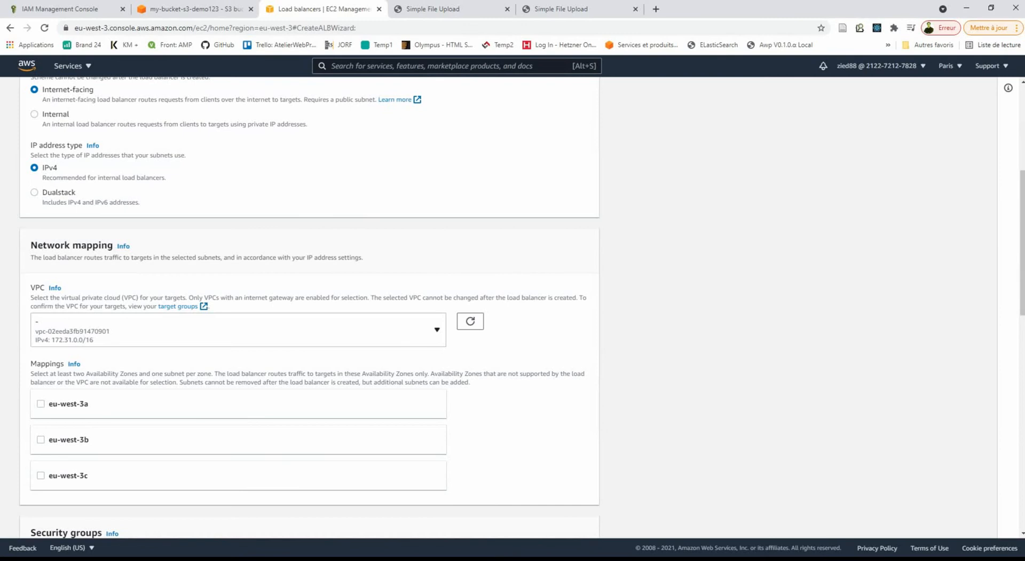
pyautogui.scroll(-3, 309, 308)
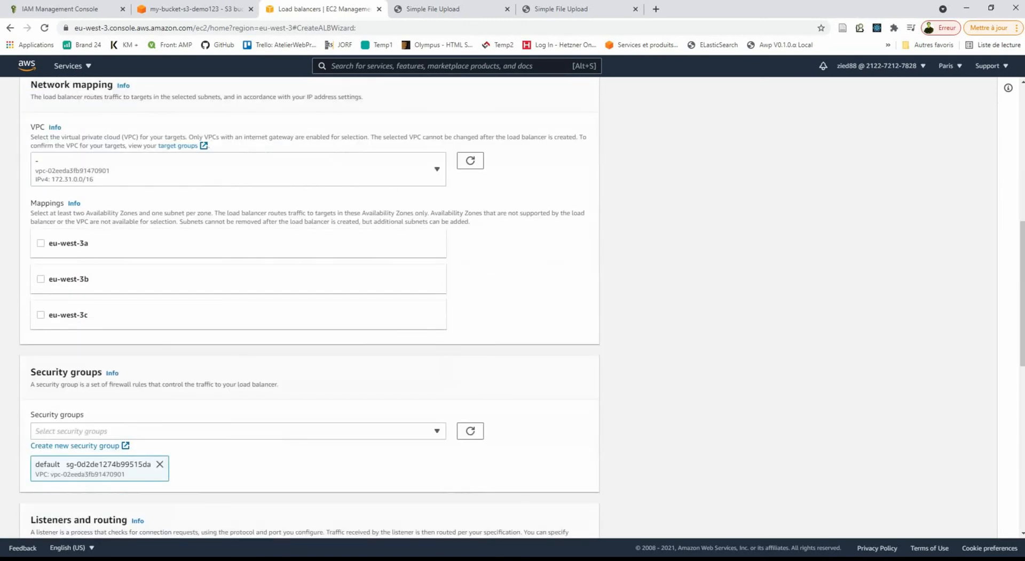
pyautogui.click(40, 244)
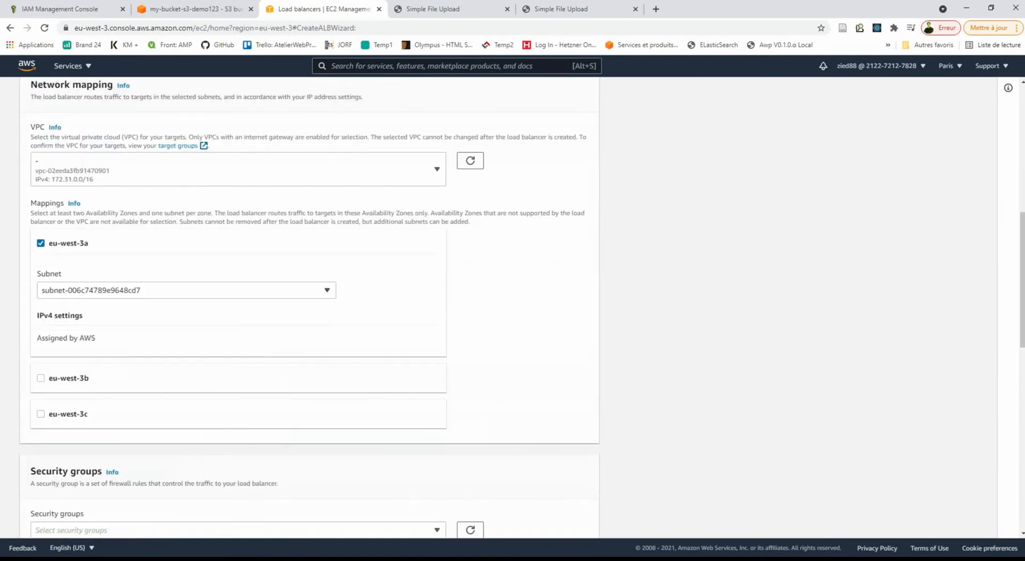
pyautogui.scroll(-4, 309, 308)
pyautogui.scroll(2, 309, 308)
pyautogui.click(40, 271)
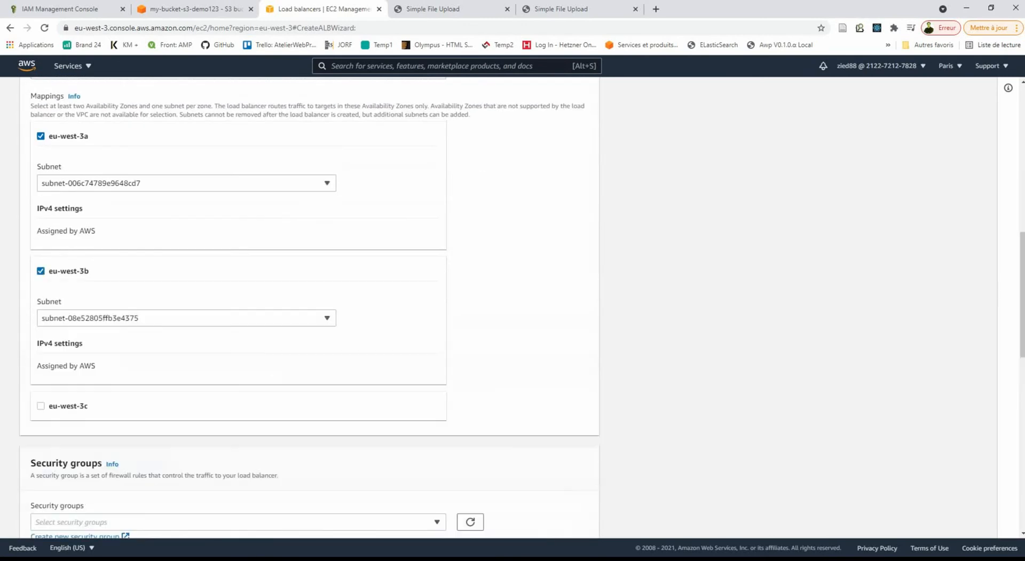
pyautogui.click(40, 407)
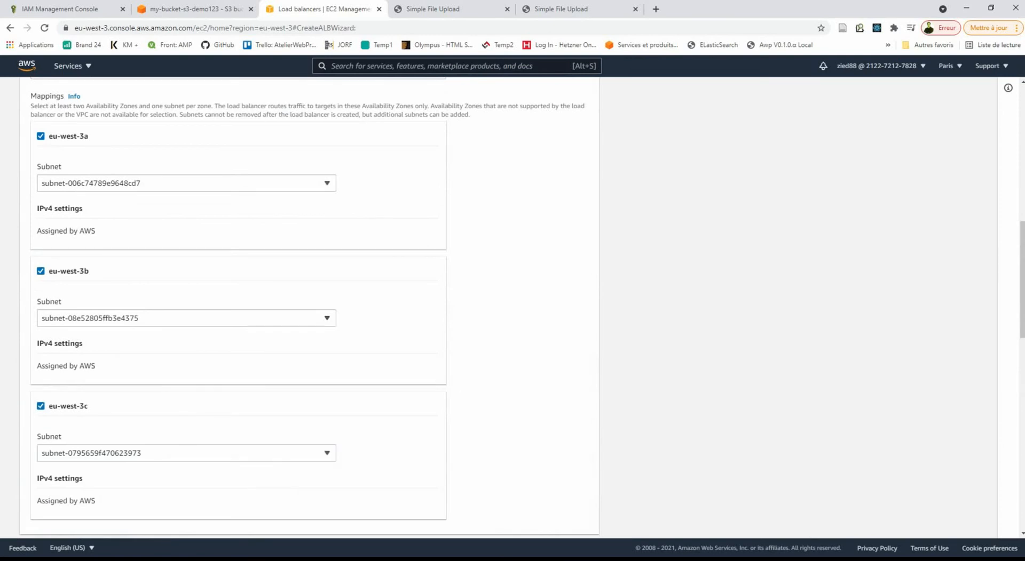
pyautogui.scroll(2, 309, 308)
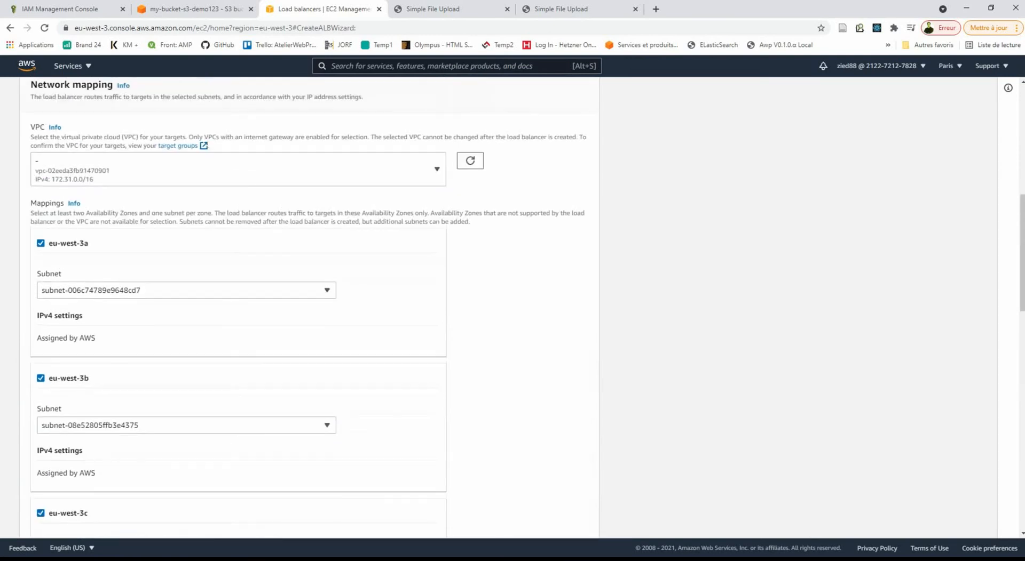
pyautogui.scroll(-5, 310, 308)
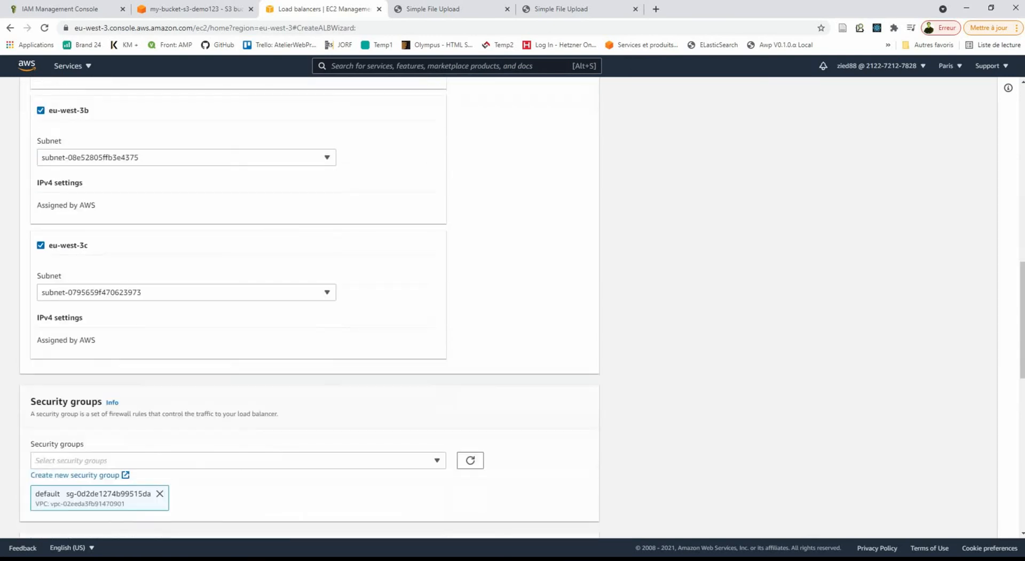
pyautogui.scroll(3, 310, 308)
pyautogui.scroll(-6, 310, 308)
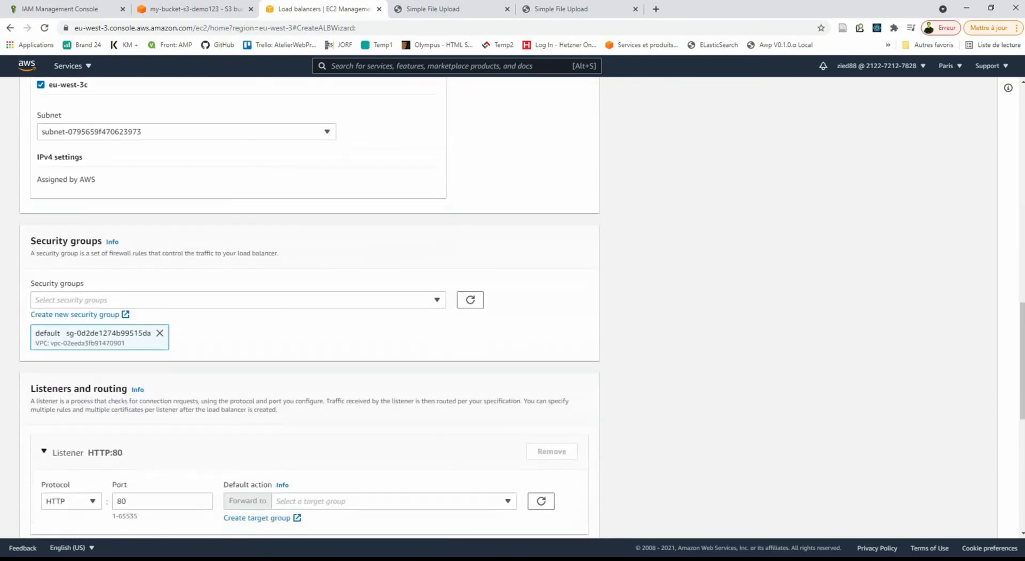
# Replace the default security group of the load balancer with launch-wizard-1.
pyautogui.click(159, 333)
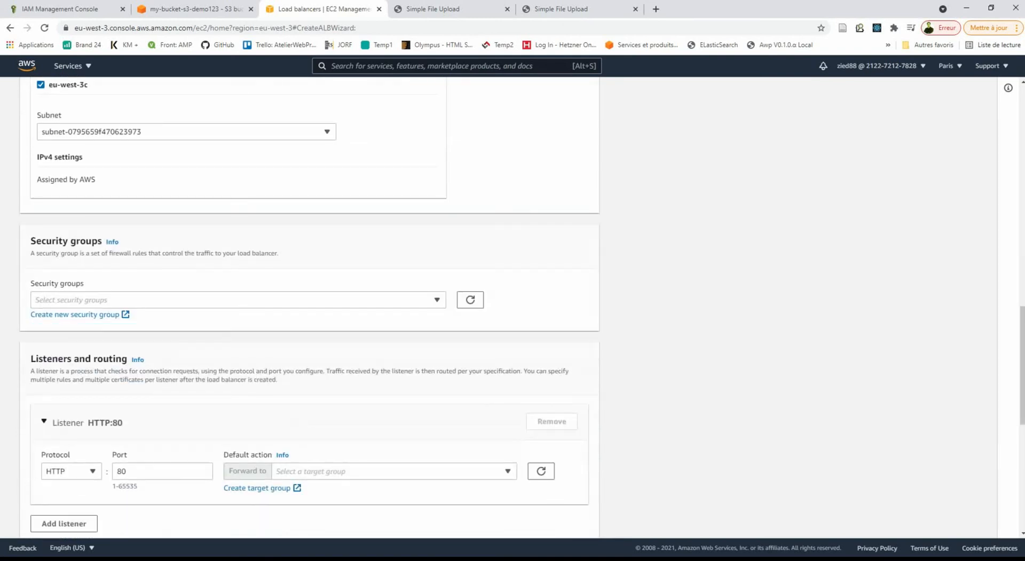
pyautogui.click(161, 300)
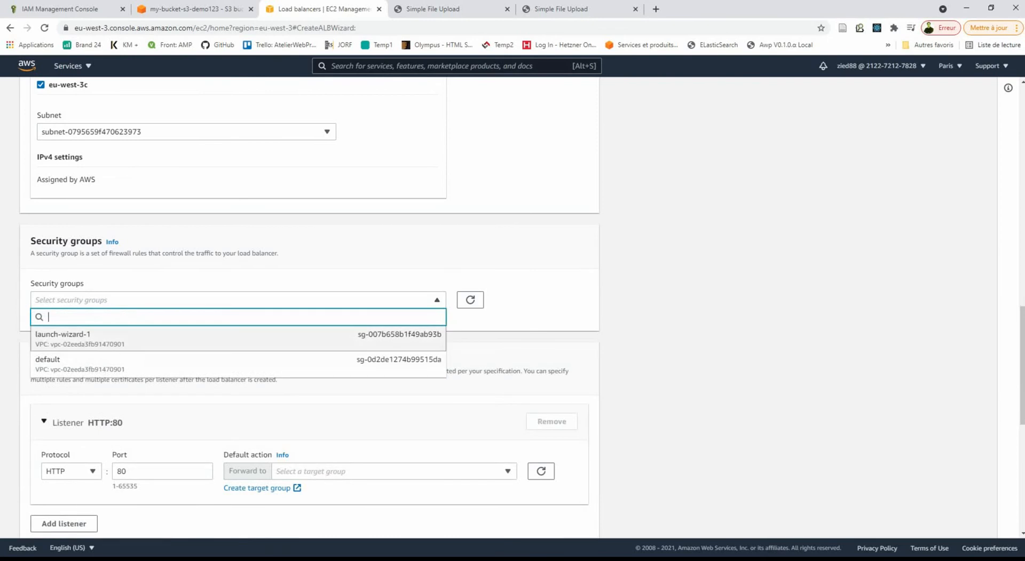
pyautogui.click(63, 335)
# Examine the inbound rules of the launch-wizard-1 security group in EC2, and return to the load balancer setup.
pyautogui.hotkey('ctrl', 'pageup')
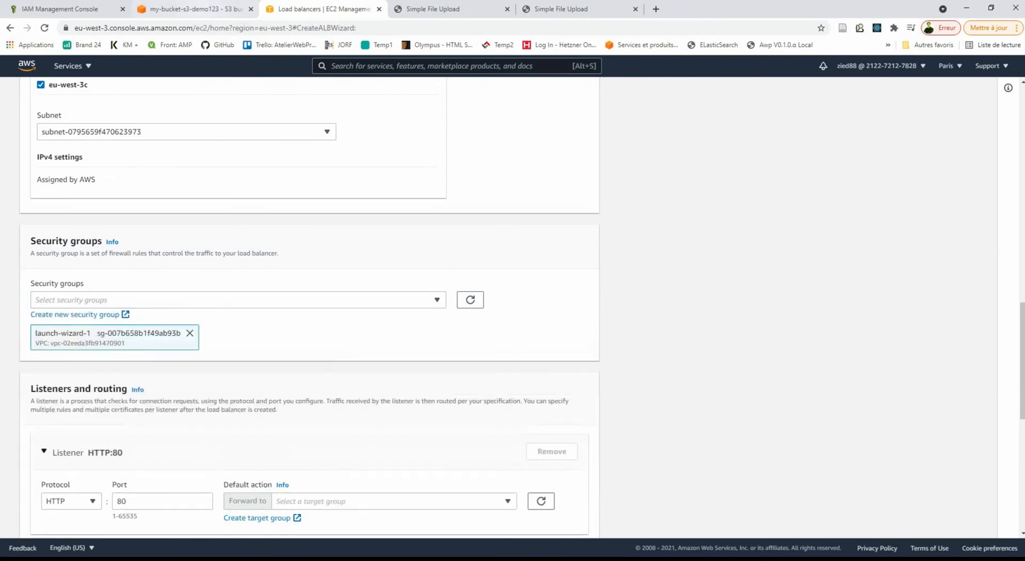
pyautogui.click(67, 65)
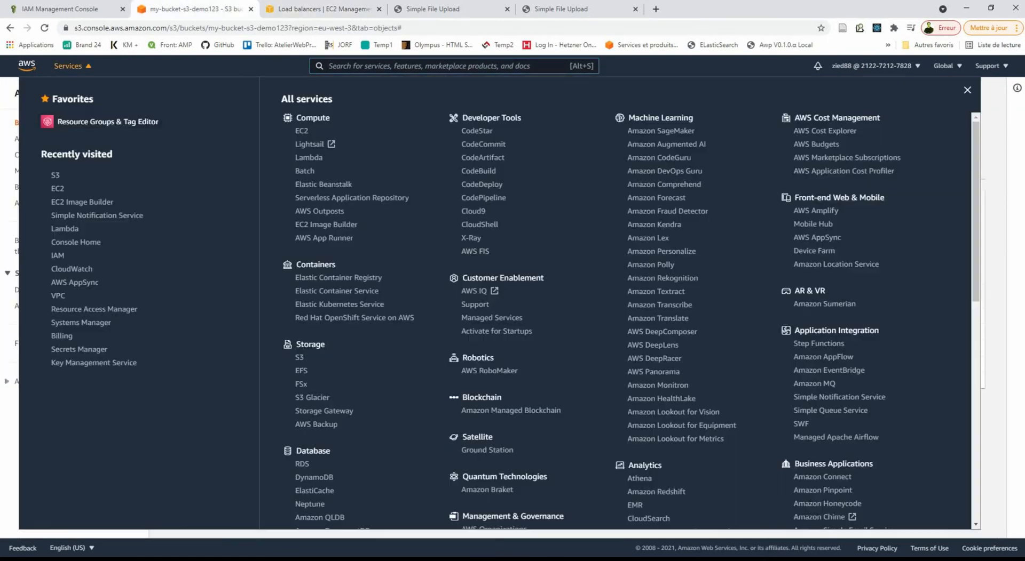
pyautogui.click(57, 188)
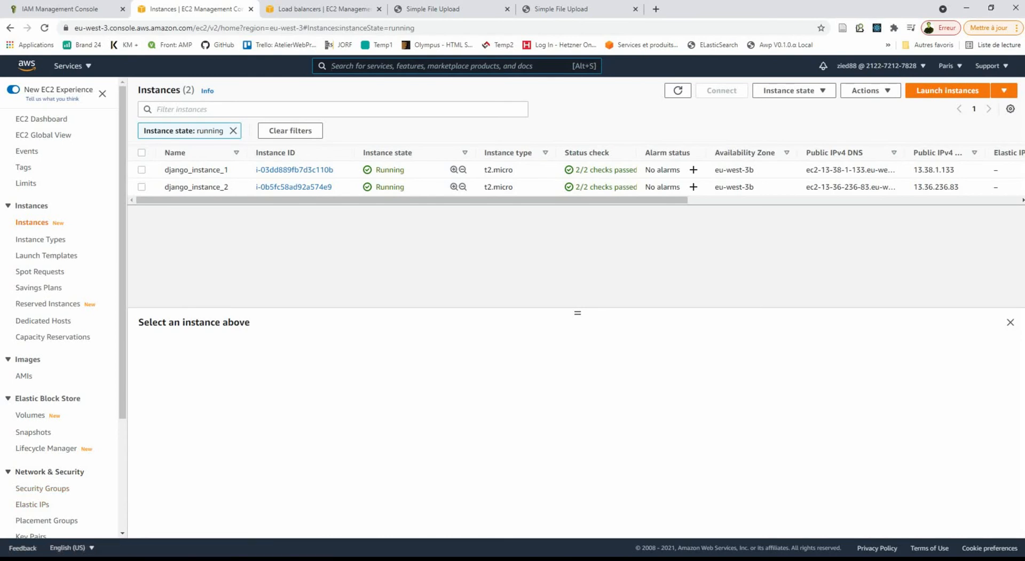
pyautogui.click(43, 488)
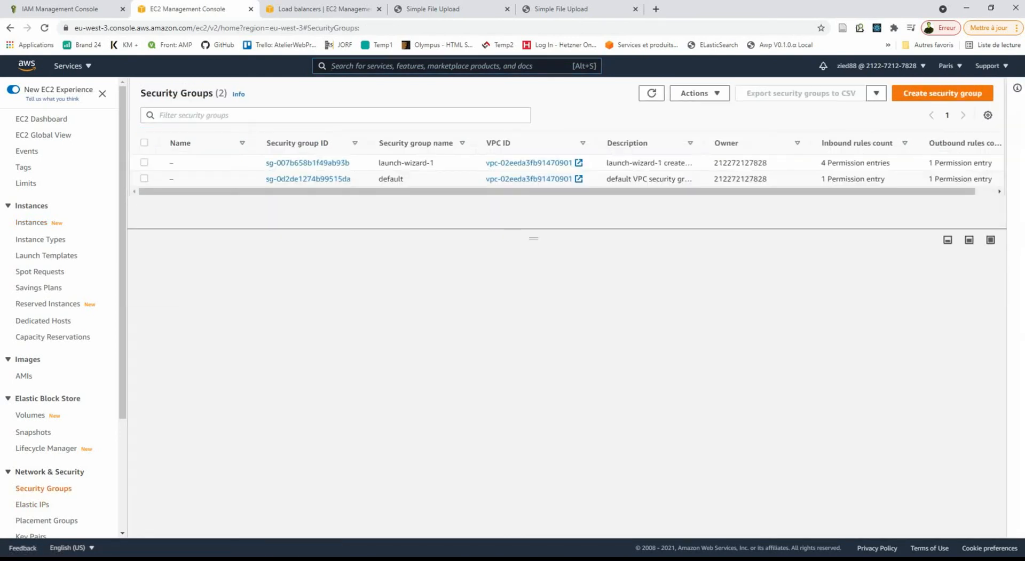
pyautogui.click(308, 163)
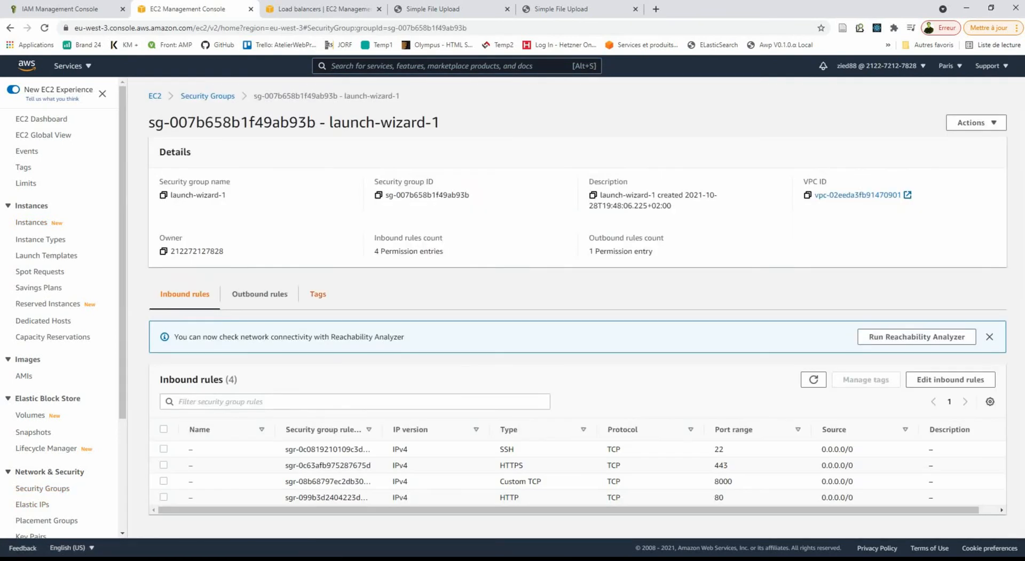
pyautogui.click(164, 498)
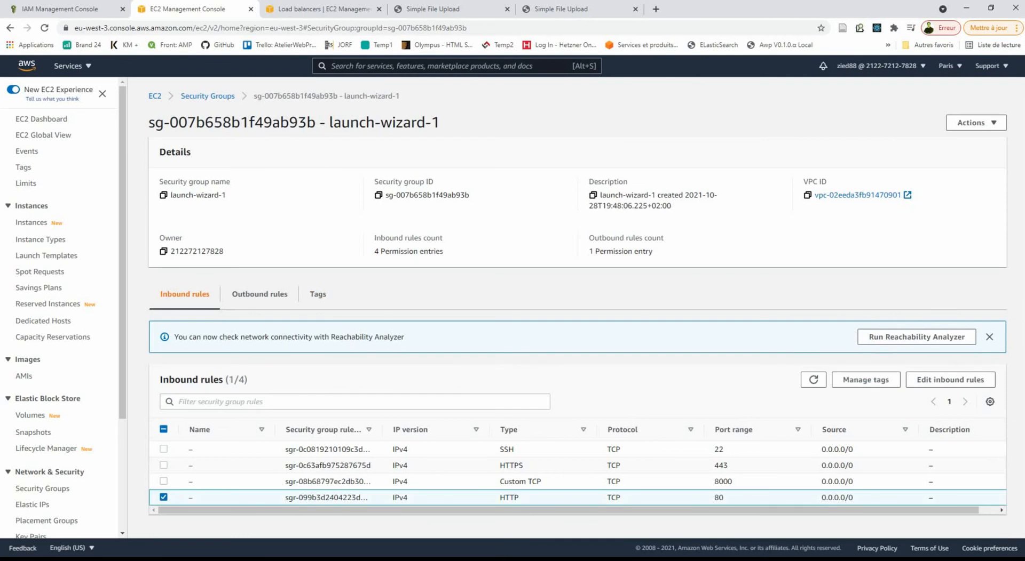
pyautogui.click(163, 497)
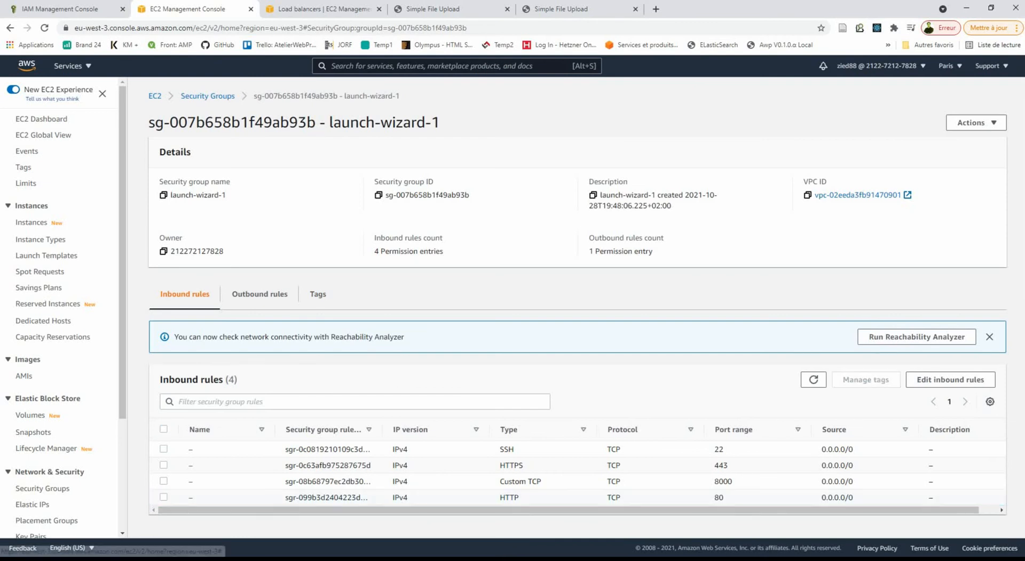
pyautogui.click(315, 9)
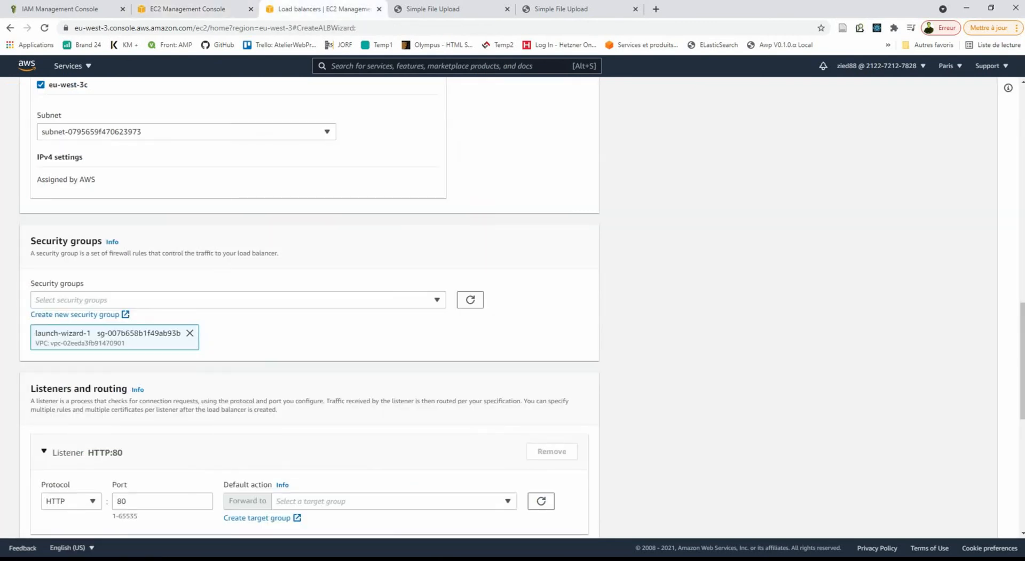
# Start creating a new target group for the default action of the HTTP:80 listener.
pyautogui.scroll(-3, 203, 340)
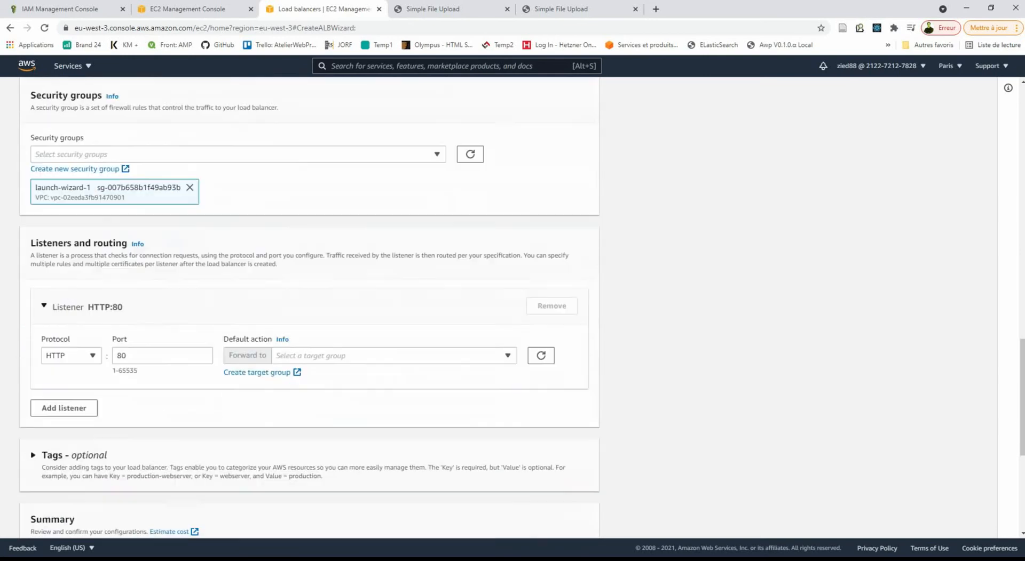
pyautogui.scroll(-1, 203, 341)
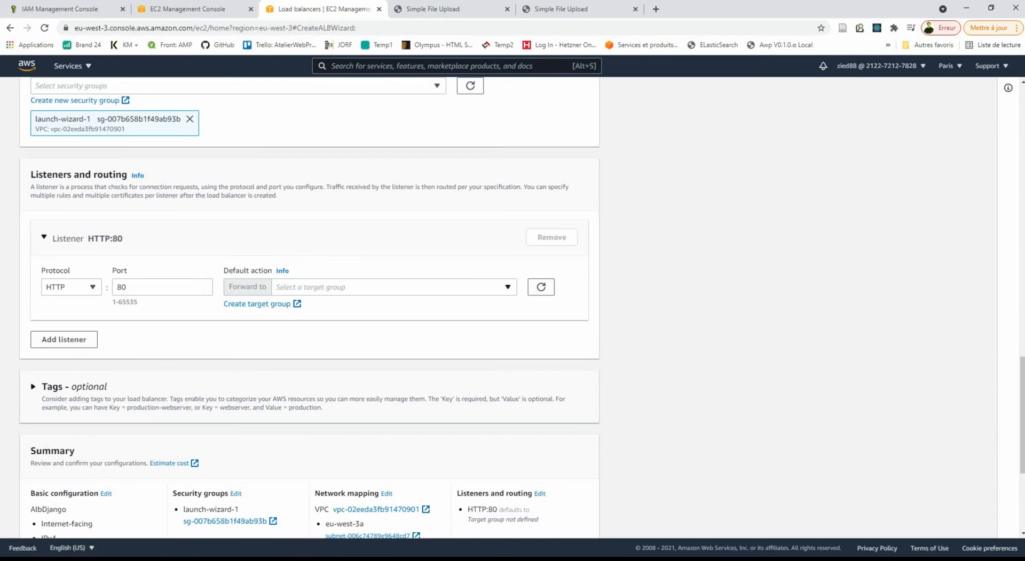
pyautogui.click(374, 287)
pyautogui.click(373, 287)
pyautogui.click(257, 304)
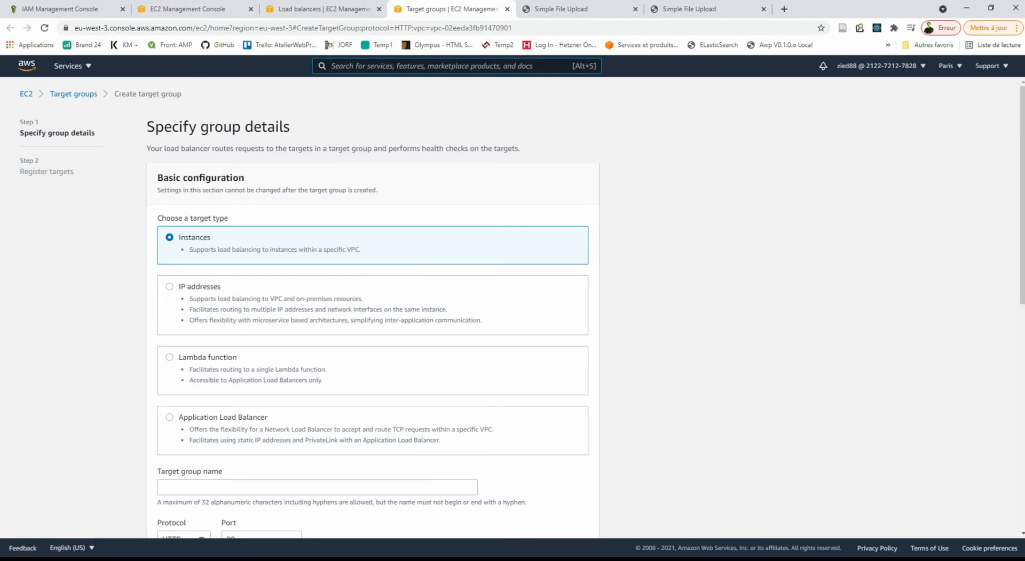
# Name the target group TargetGroupDjango, keeping Instances as its target type.
pyautogui.scroll(-1, 512, 307)
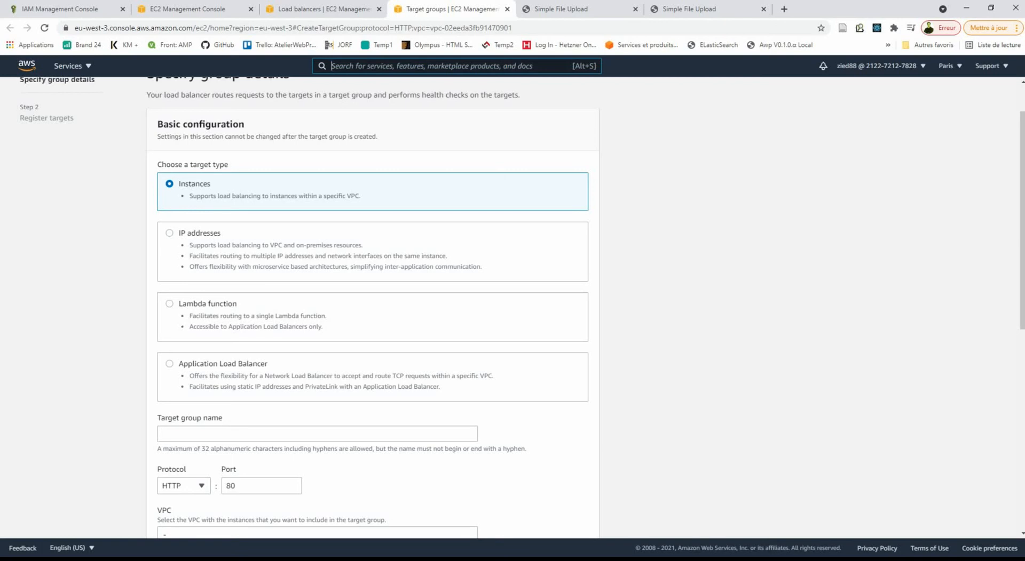
pyautogui.scroll(-1, 373, 307)
pyautogui.scroll(-1, 373, 308)
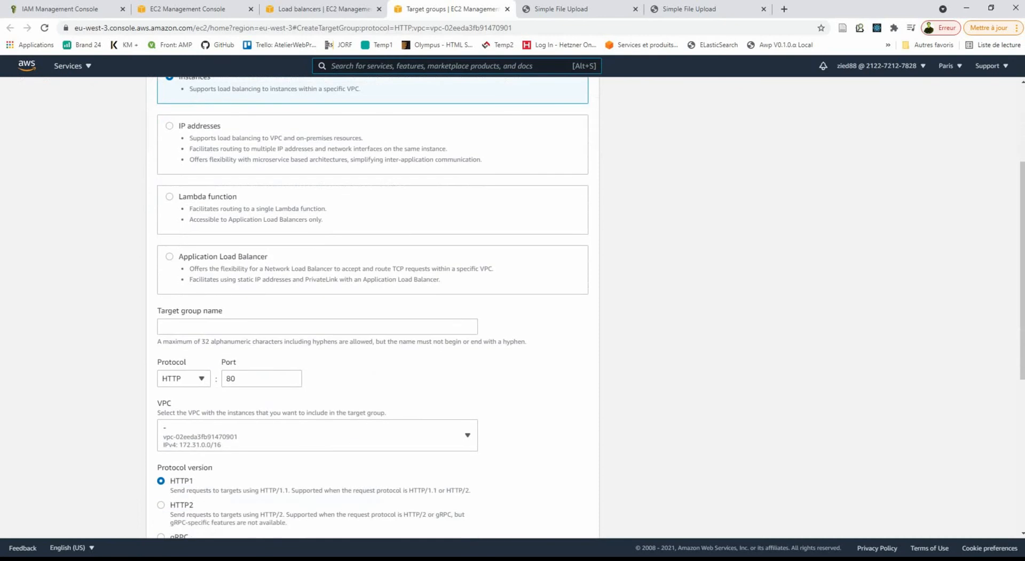
pyautogui.click(317, 327)
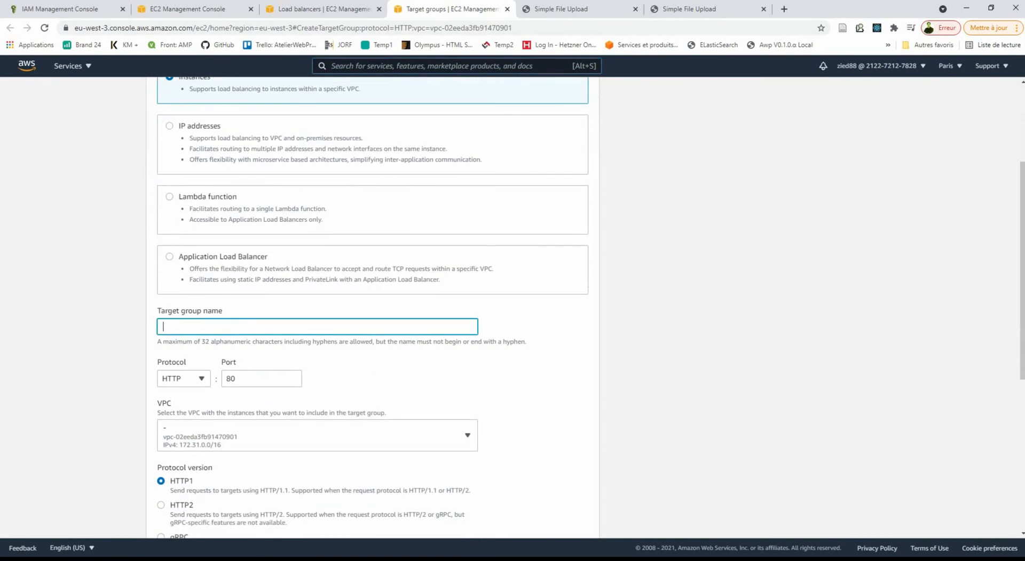
pyautogui.write('TargetGroupDjango')
pyautogui.click(368, 372)
# Set the target group's port to 8000 and continue to target registration with the default HTTP health check.
pyautogui.scroll(-2, 368, 372)
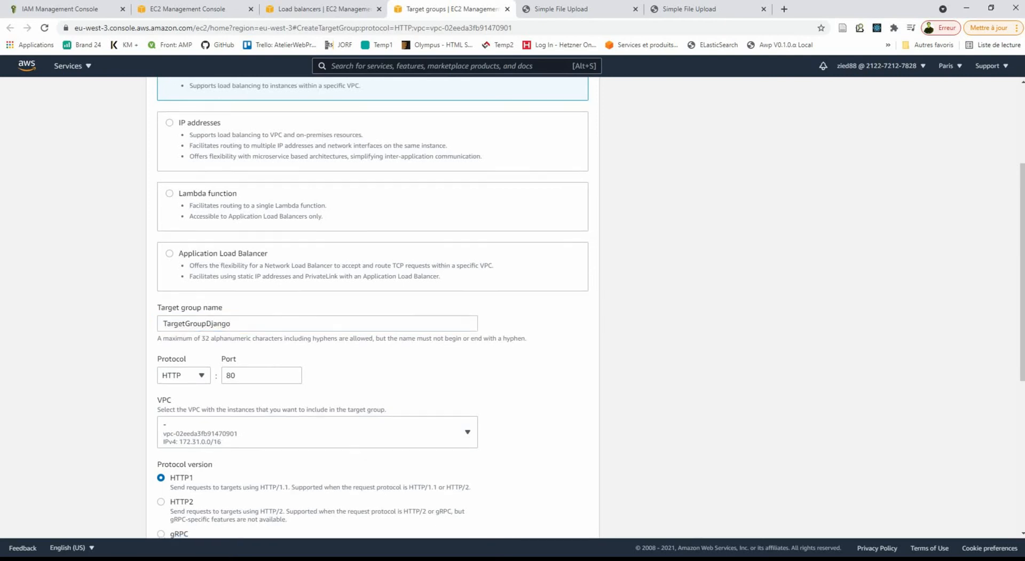
pyautogui.click(256, 272)
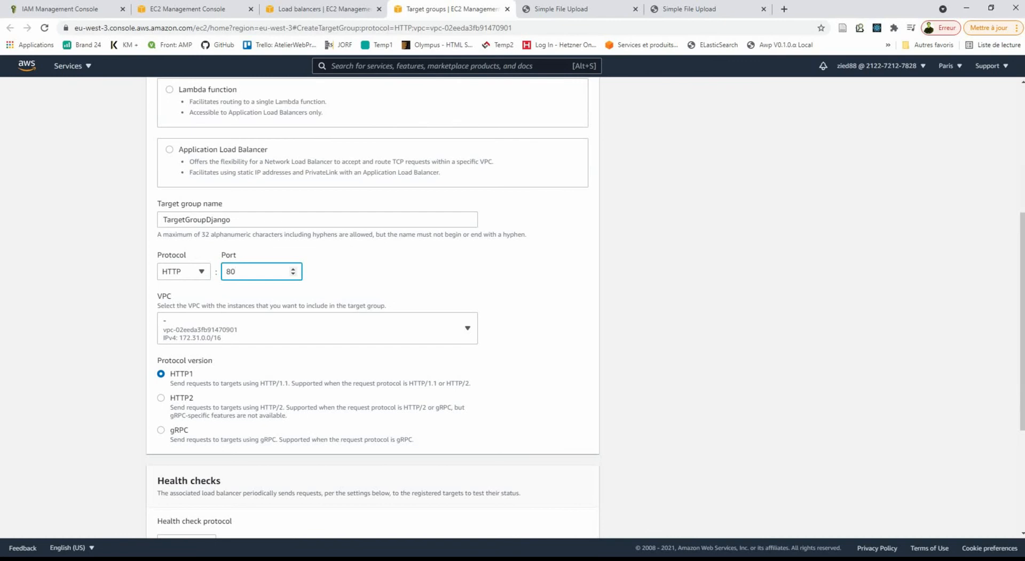
pyautogui.write('00')
pyautogui.click(384, 272)
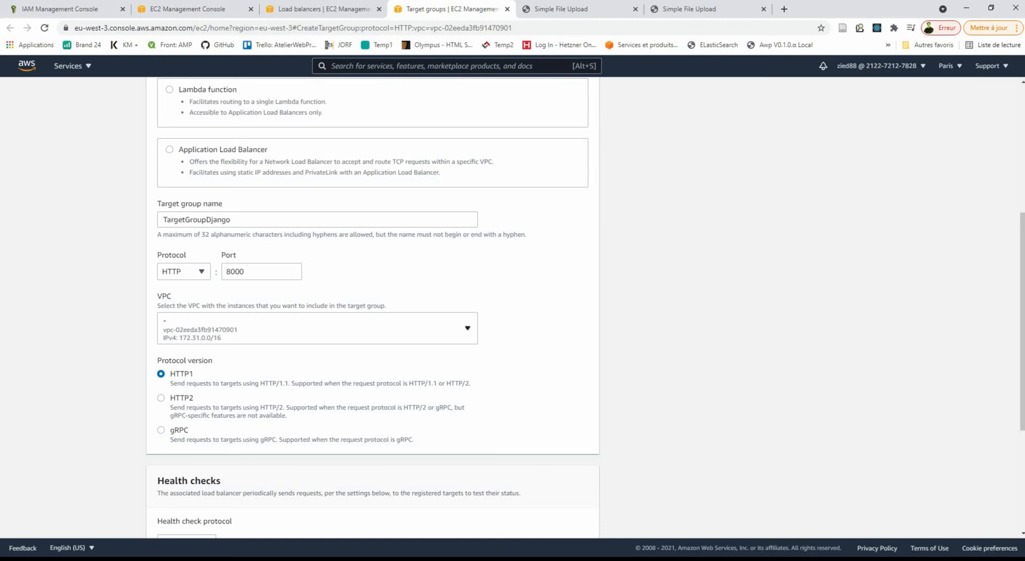
pyautogui.scroll(-3, 372, 307)
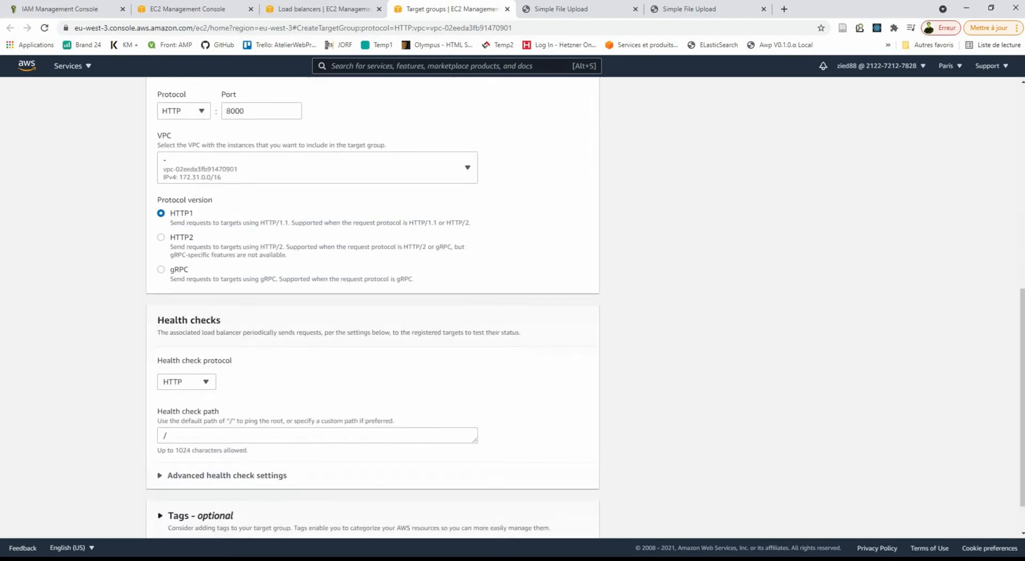
pyautogui.scroll(-1, 372, 307)
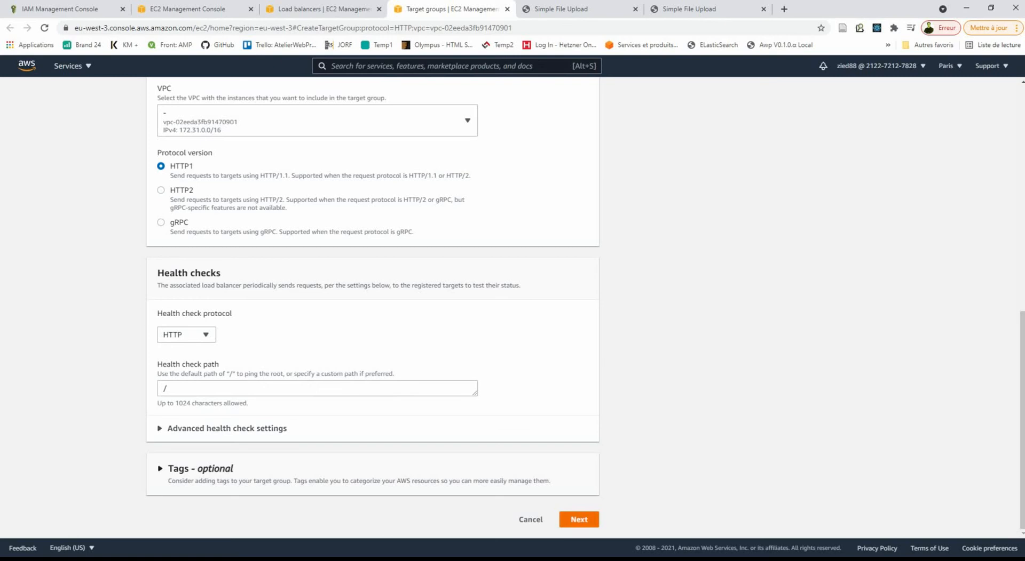
pyautogui.click(579, 520)
# Include django_instance_1 and django_instance_2 as pending targets on port 8000 and create the target group.
pyautogui.scroll(-1, 577, 304)
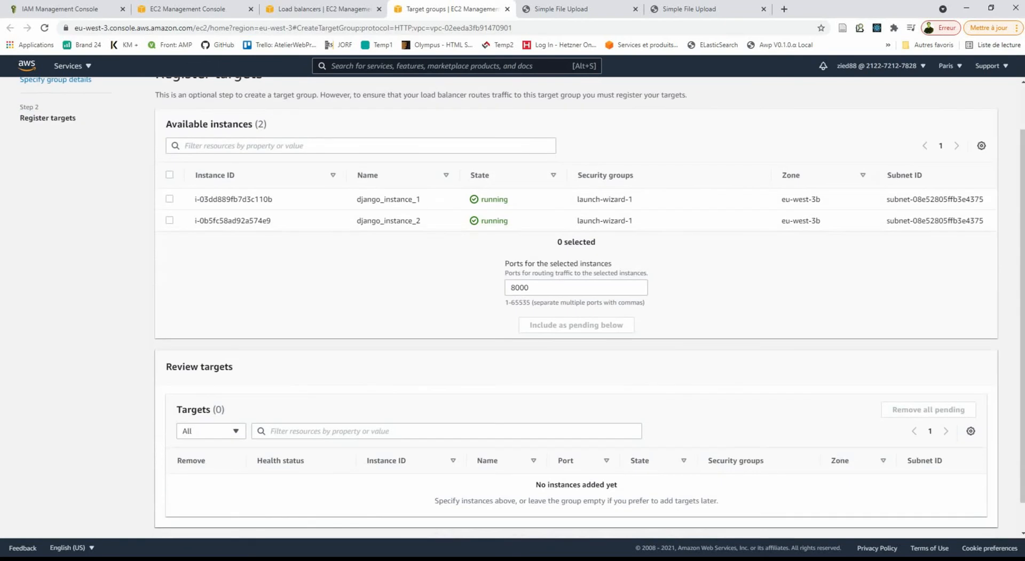
pyautogui.scroll(-1, 577, 305)
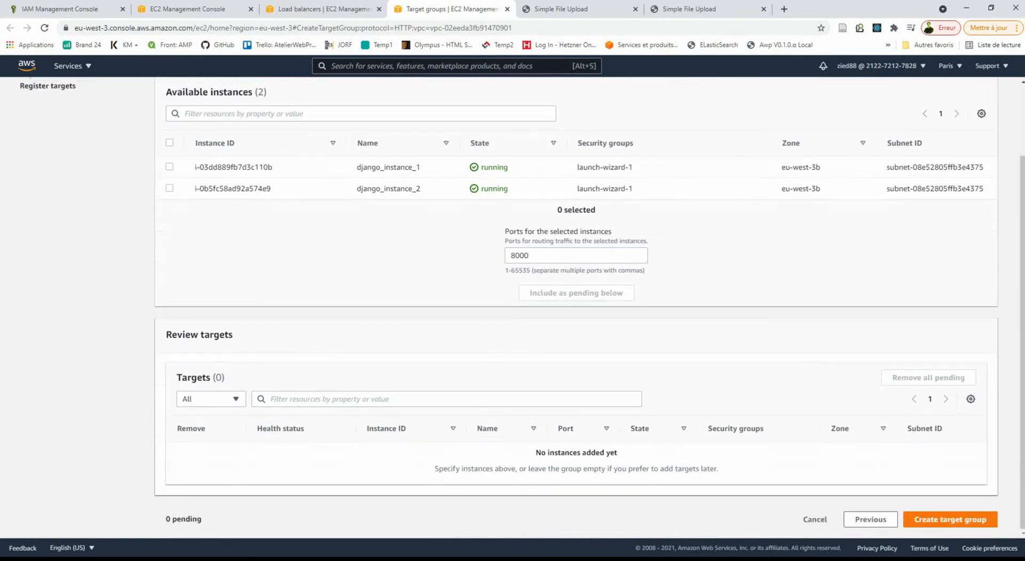
pyautogui.click(169, 143)
pyautogui.click(576, 293)
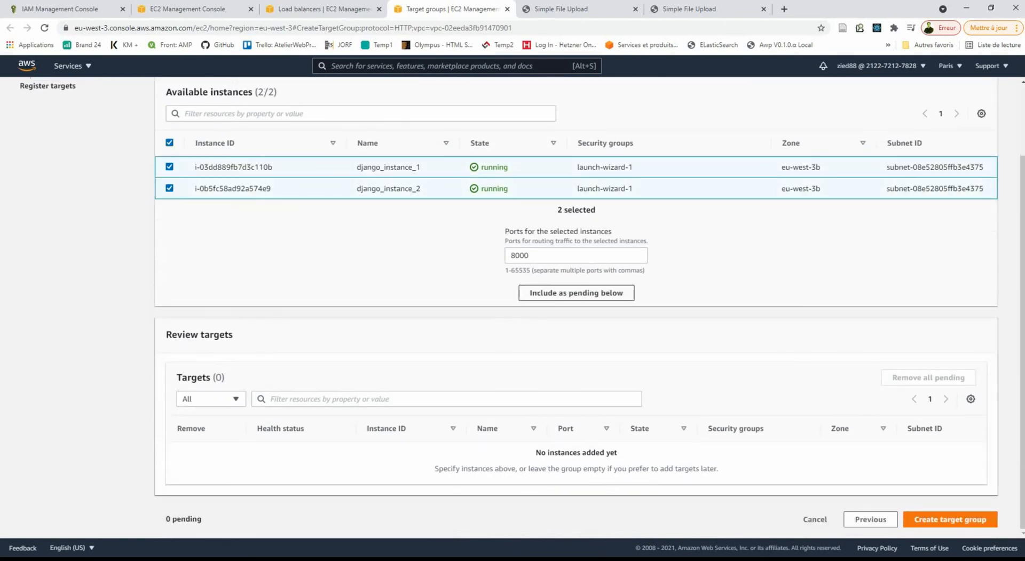
pyautogui.scroll(-1, 577, 304)
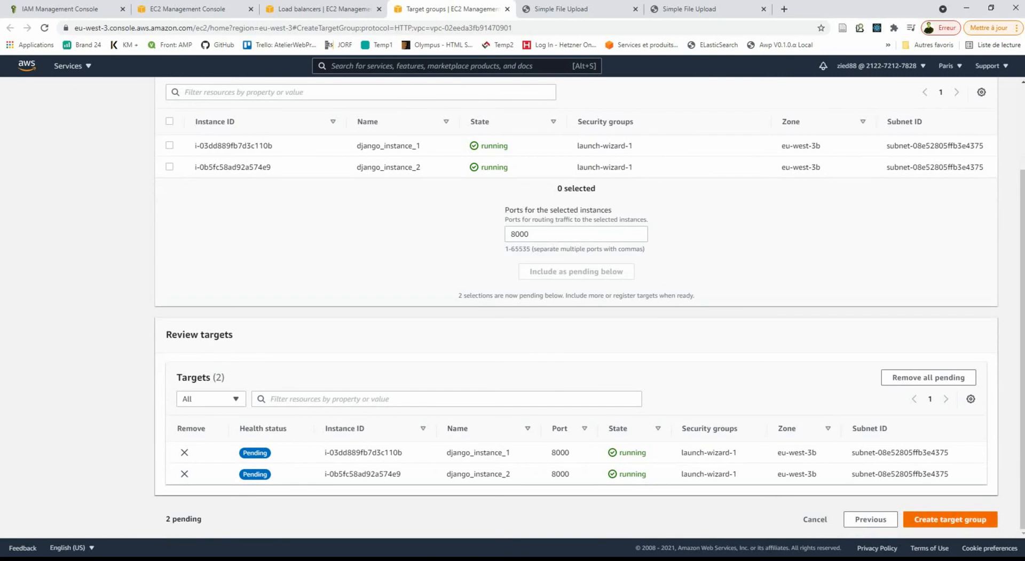
pyautogui.click(985, 519)
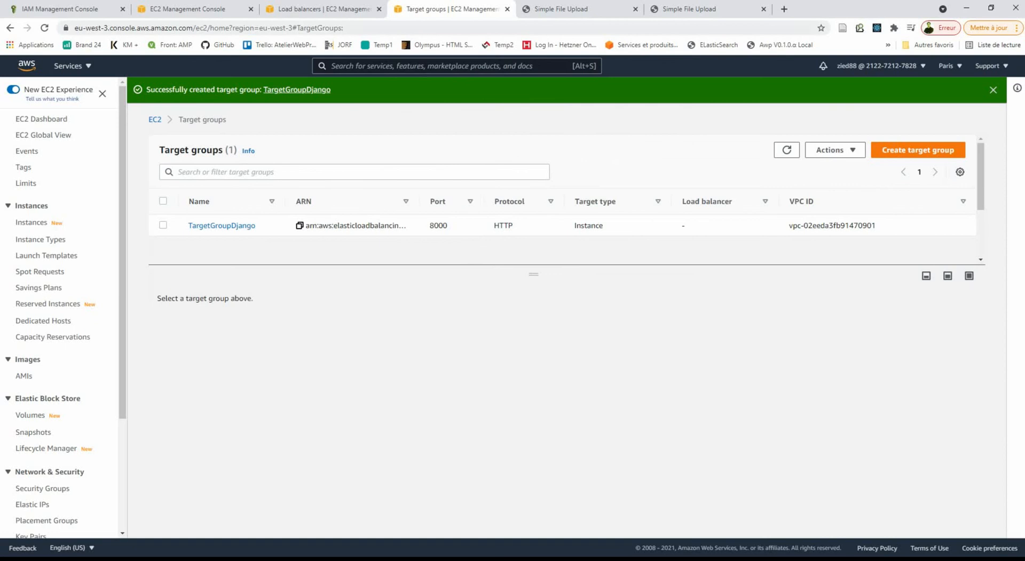
# Refresh the load balancer's target group choices and forward the HTTP:80 listener to TargetGroupDjango.
pyautogui.click(317, 9)
pyautogui.click(541, 288)
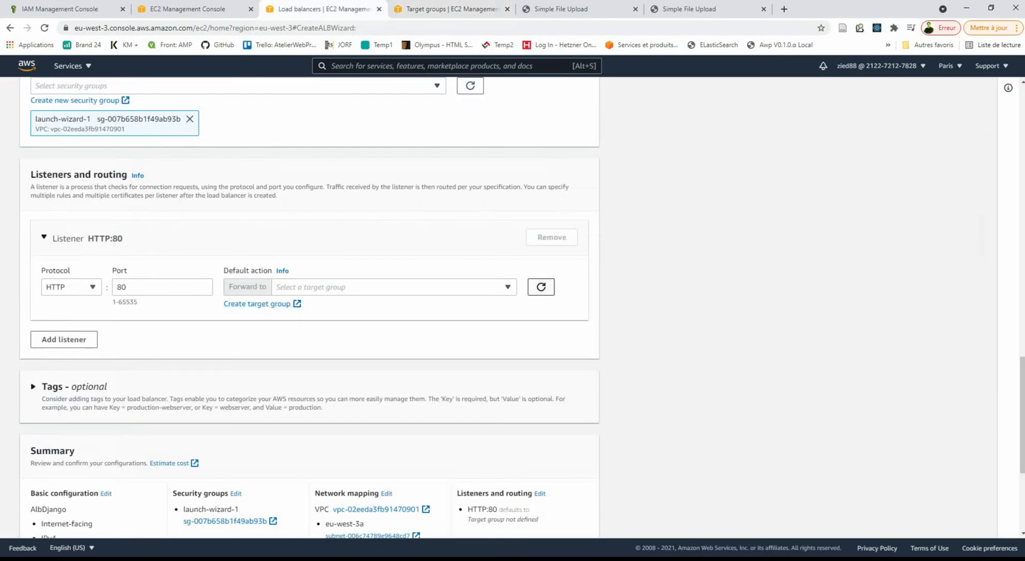
pyautogui.click(394, 287)
pyautogui.click(394, 326)
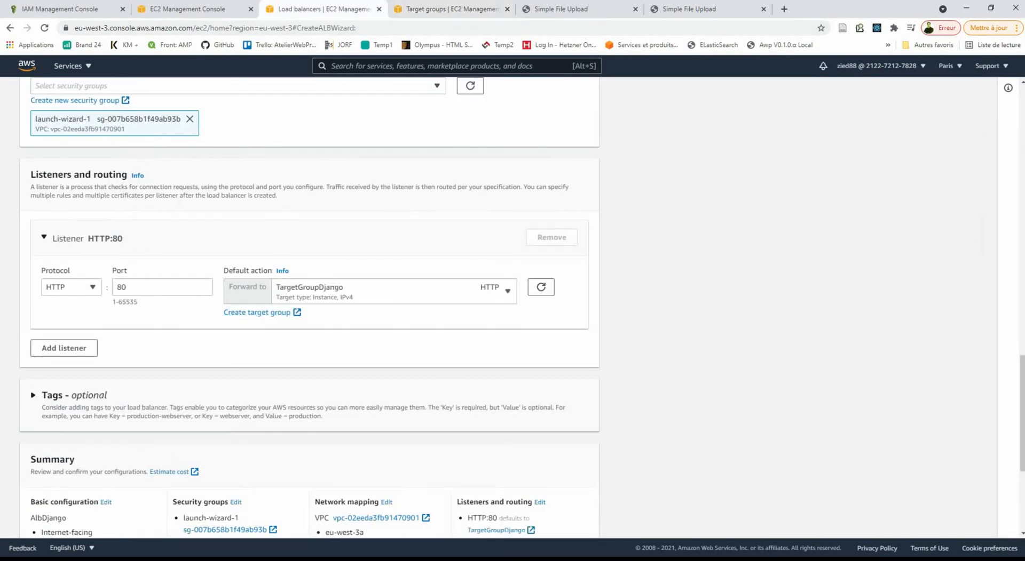
# Create the AlbDjango load balancer with the configured settings and view its details.
pyautogui.scroll(-1, 394, 320)
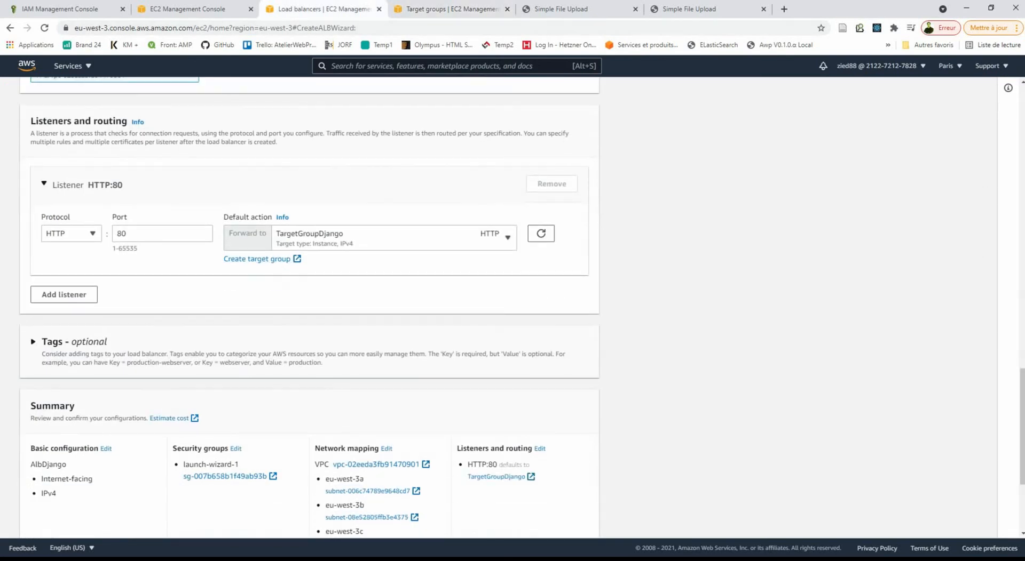
pyautogui.scroll(-3, 309, 307)
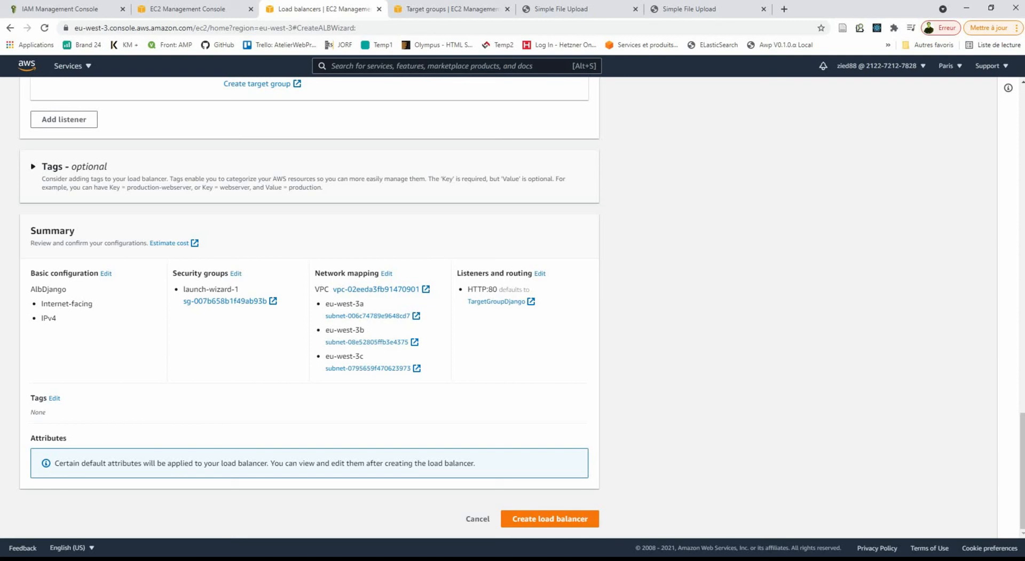
pyautogui.click(549, 519)
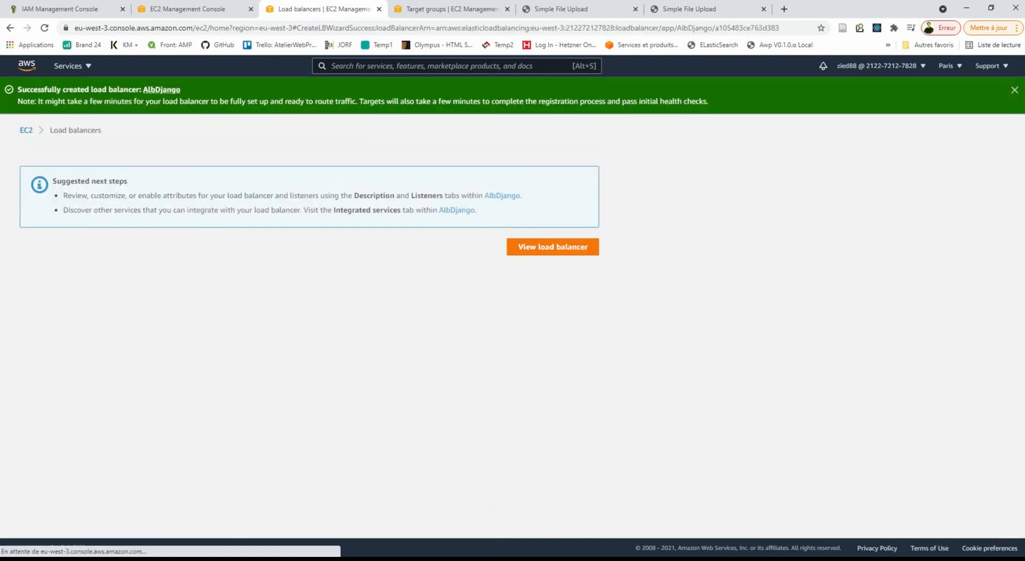
pyautogui.click(552, 247)
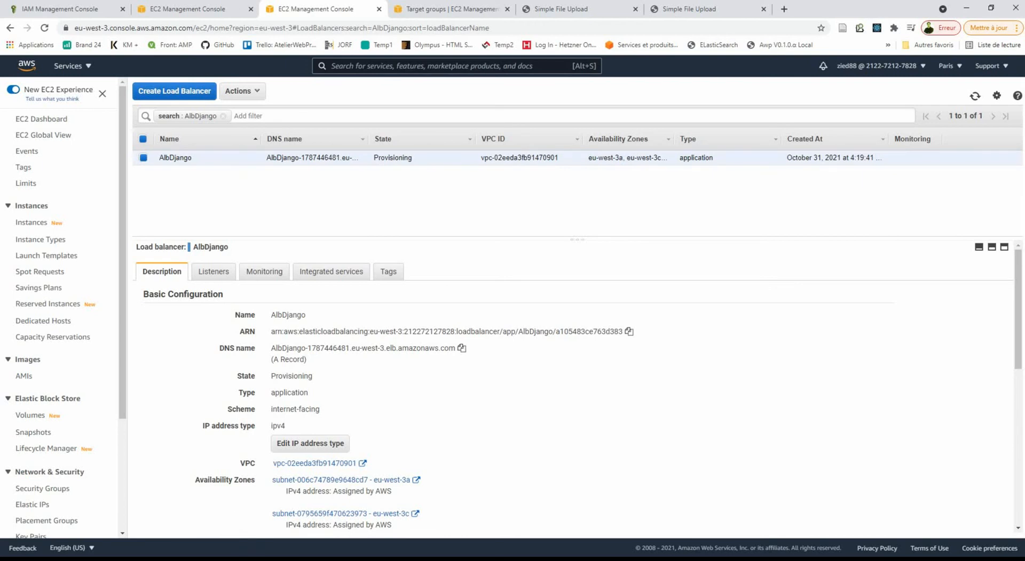
# Check the health status of the targets registered in TargetGroupDjango, and return to the AlbDjango load balancer details.
pyautogui.click(451, 9)
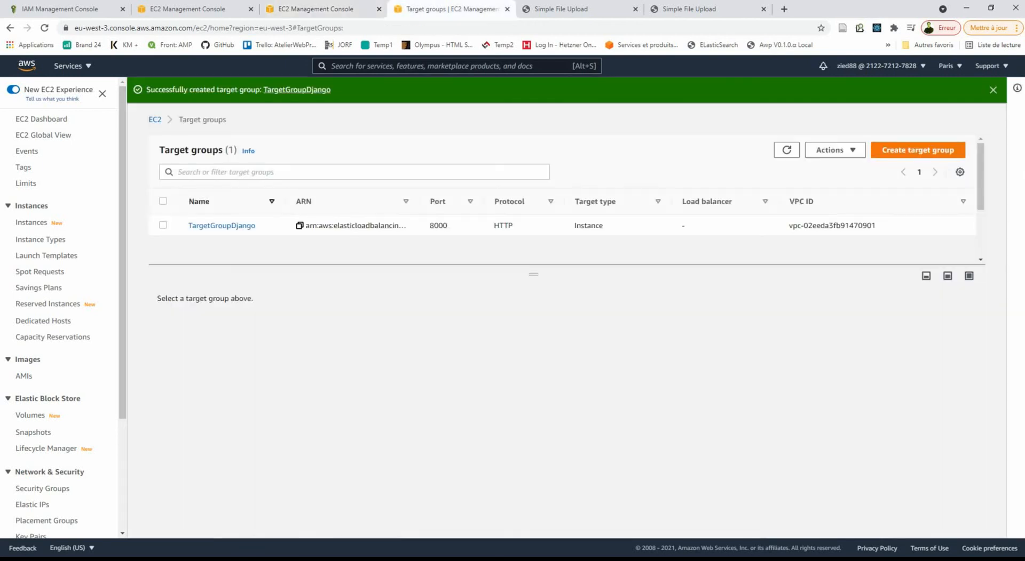
pyautogui.click(221, 226)
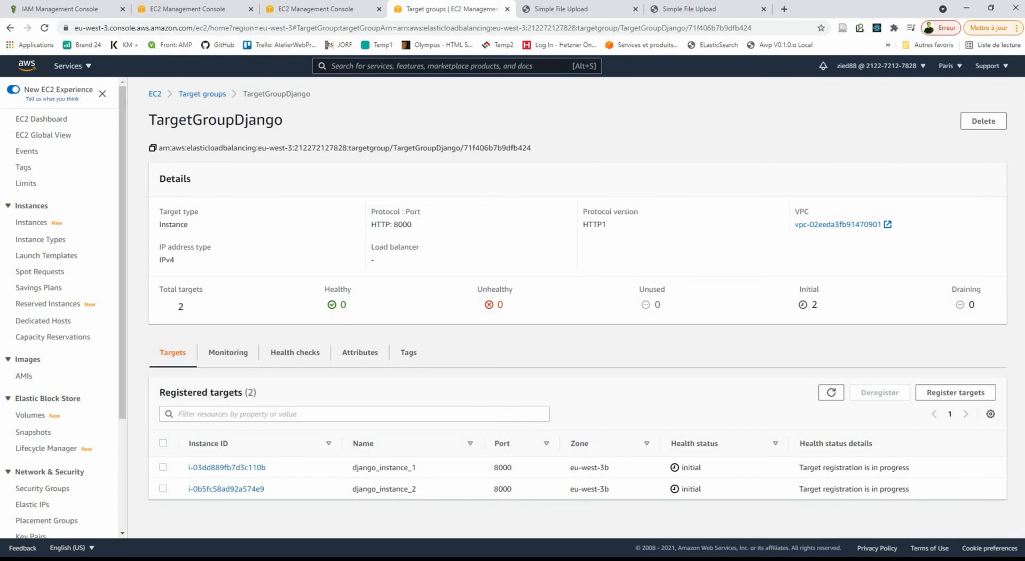
pyautogui.click(831, 393)
pyautogui.hotkey('ctrl', 'shift', 'Tab')
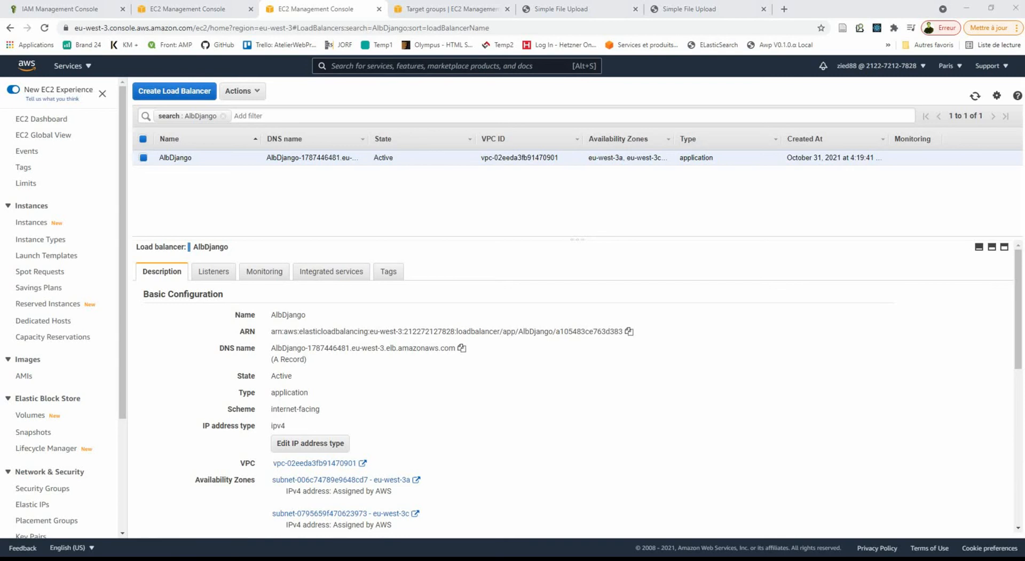
# Copy the AlbDjango load balancer's DNS name and open that address in a new browser tab.
pyautogui.hotkey('ctrl', 'Tab')
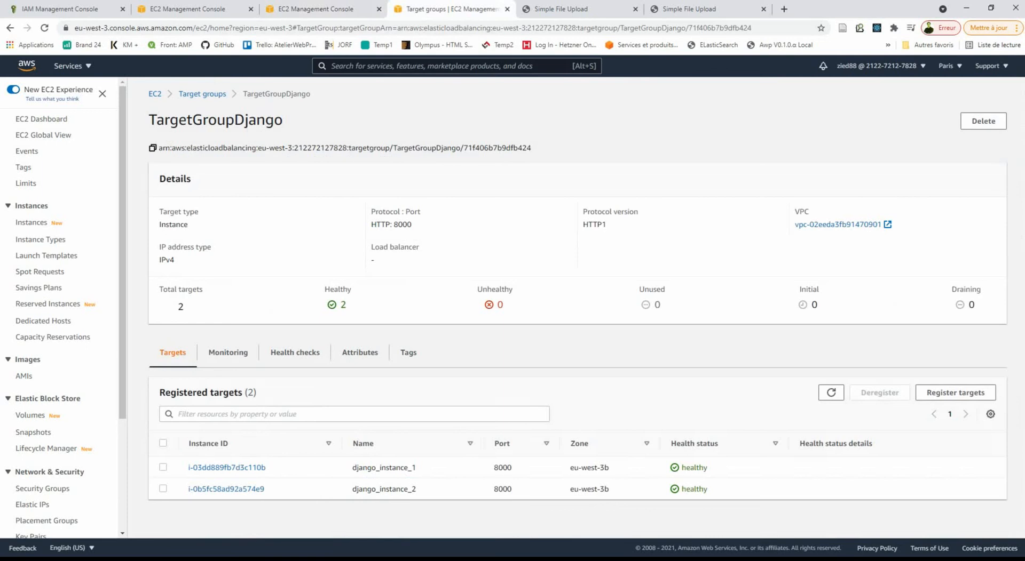
pyautogui.hotkey('ctrl', 'shift', 'Tab')
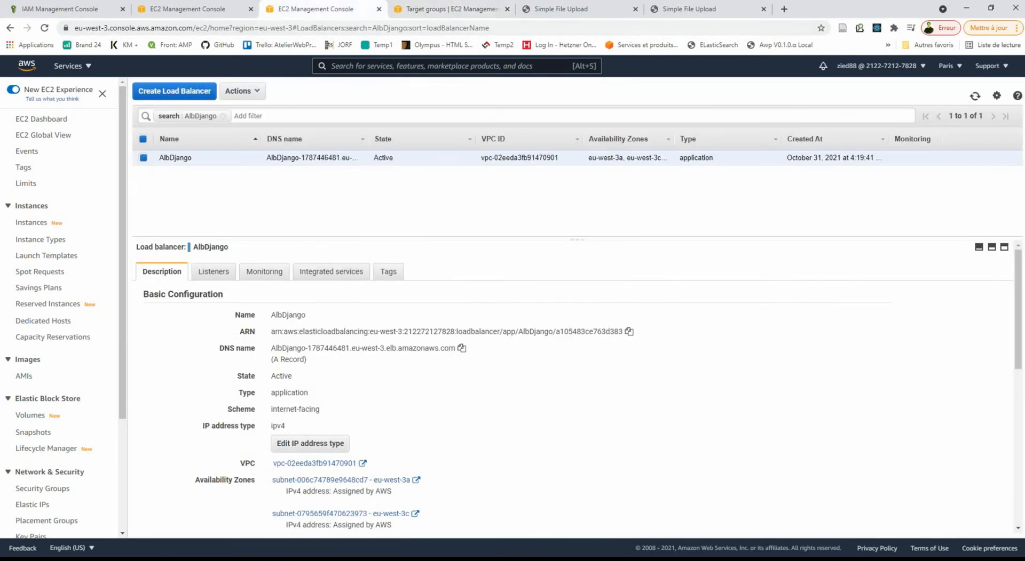
pyautogui.click(461, 348)
pyautogui.hotkey('ctrl', 't')
pyautogui.hotkey('ctrl', 'v')
pyautogui.press('Return')
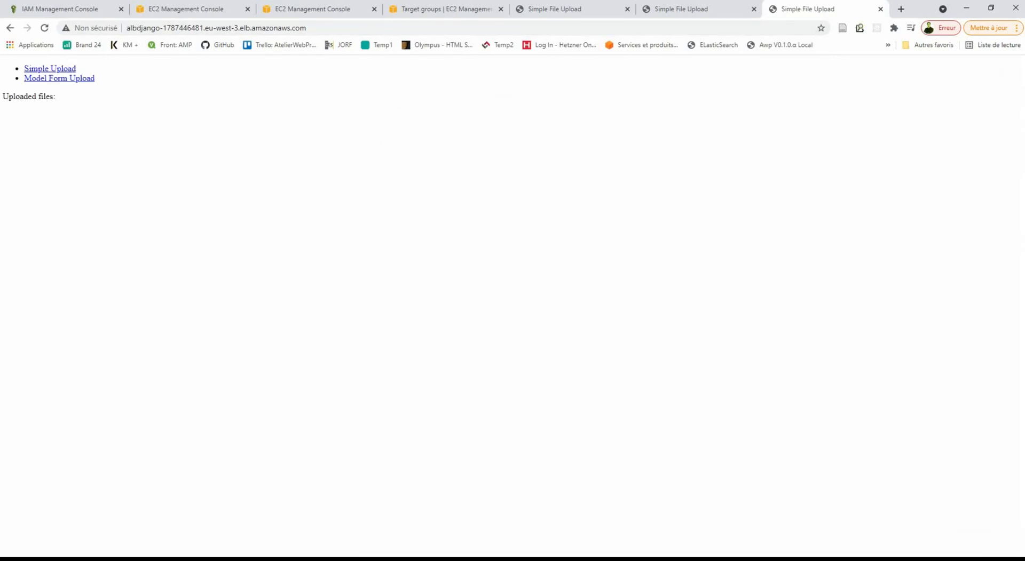
# Compare the page served through the load balancer's DNS address with the pages served directly by the instances on port 8000.
pyautogui.click(555, 9)
pyautogui.click(688, 9)
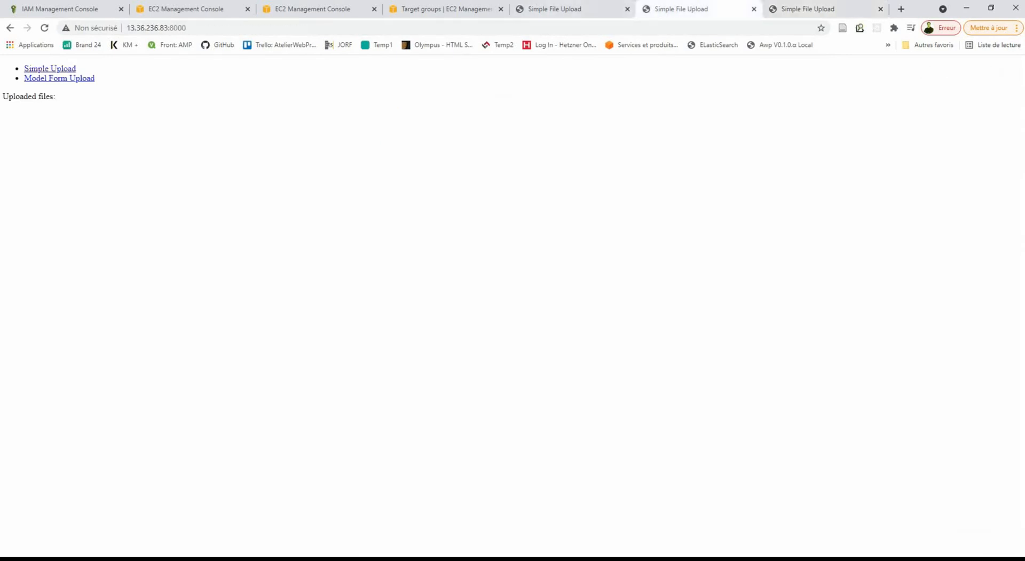
pyautogui.hotkey('ctrl', 'Tab')
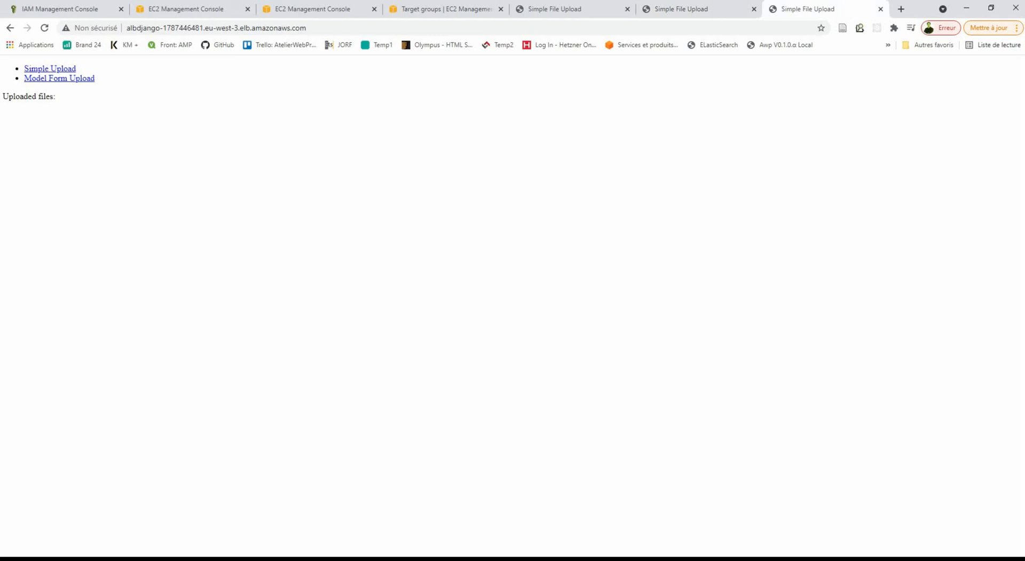
pyautogui.doubleClick(223, 27)
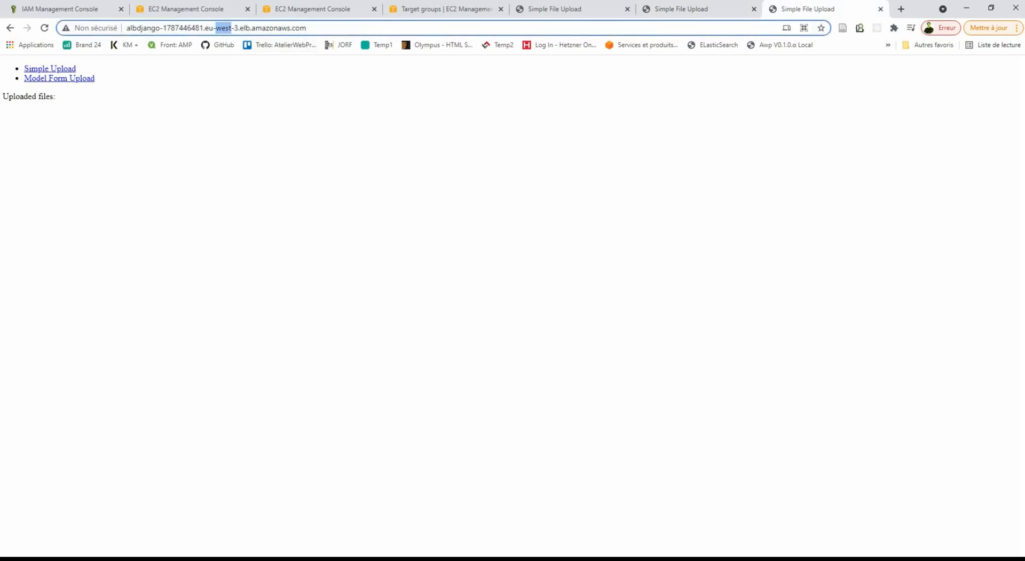
pyautogui.click(309, 28)
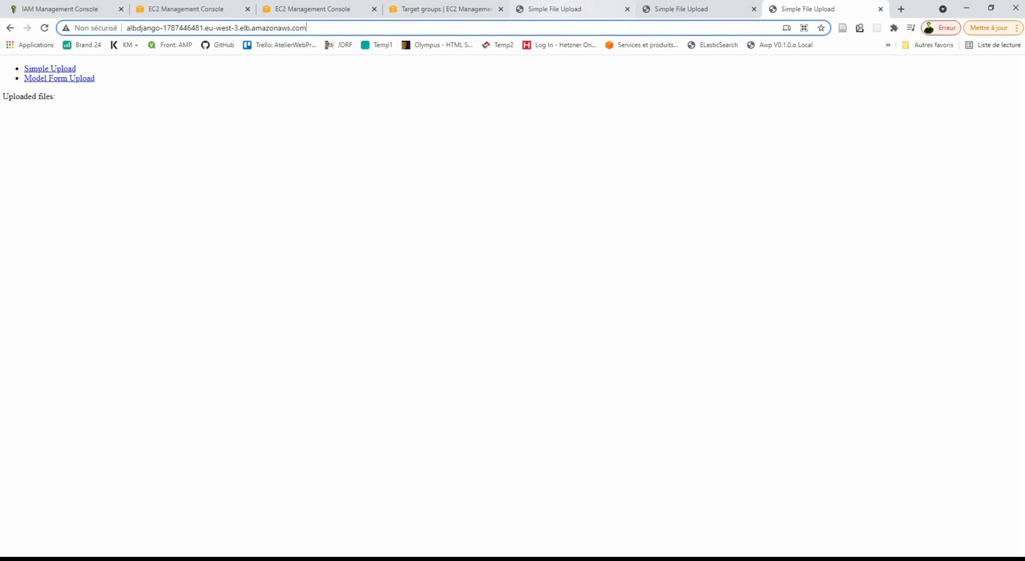
# Close both direct instance pages and reload the Django app through the load balancer's DNS address.
pyautogui.click(556, 9)
pyautogui.click(627, 9)
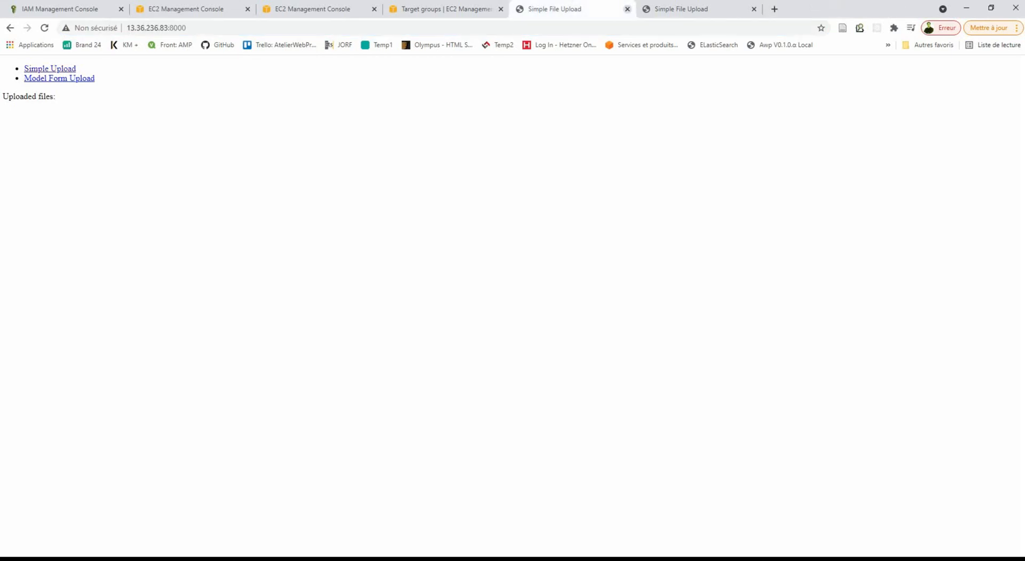
pyautogui.hotkey('ctrl', 'w')
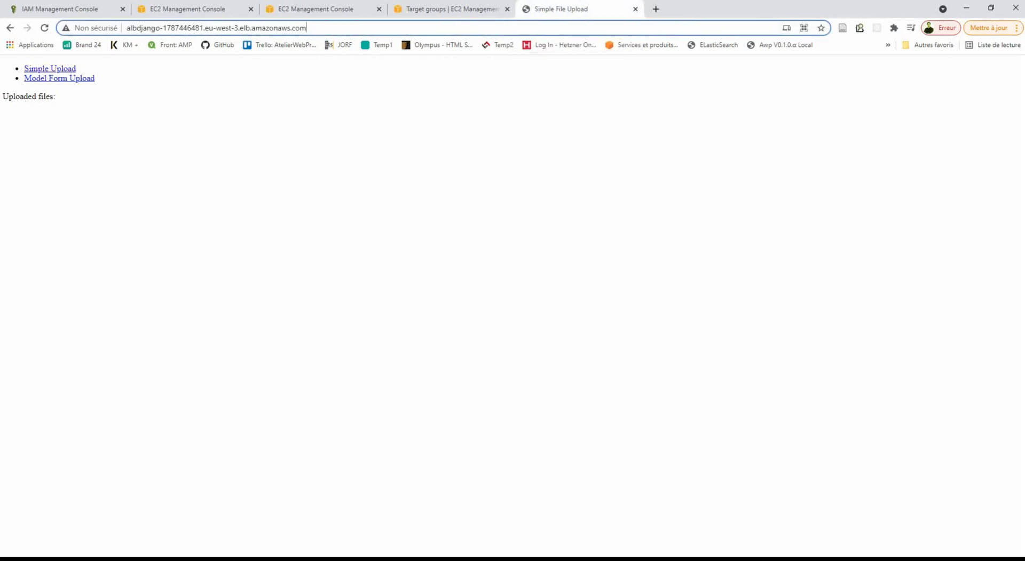
pyautogui.press('Return')
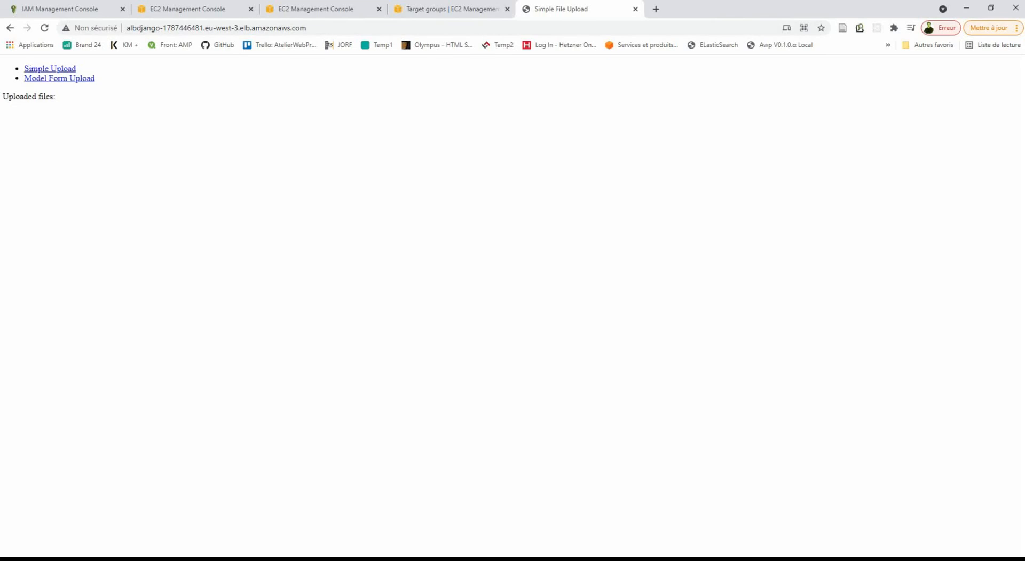
# Upload transactions2.json with the Simple Upload form of the load-balanced Django app.
pyautogui.click(50, 68)
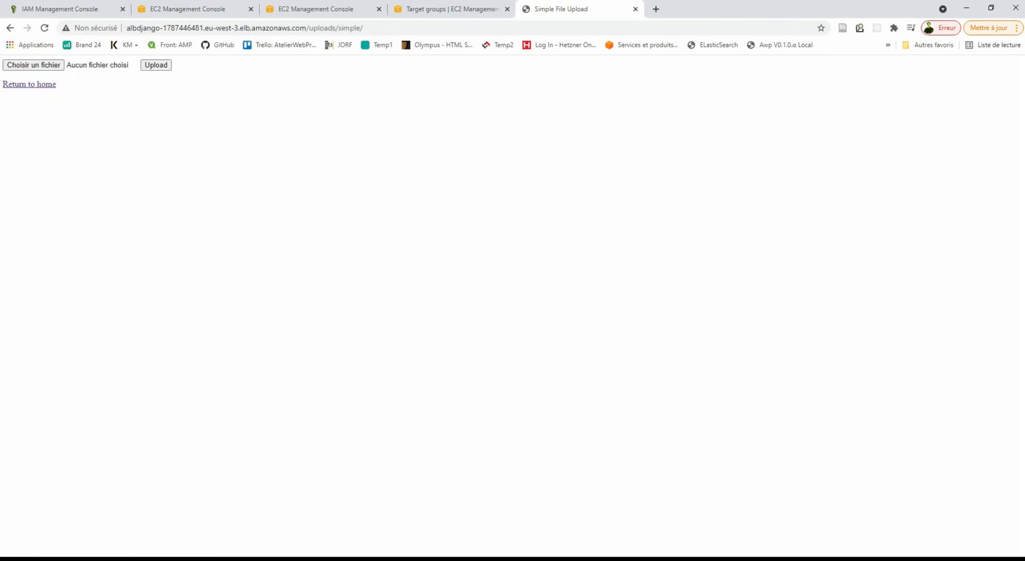
pyautogui.click(33, 65)
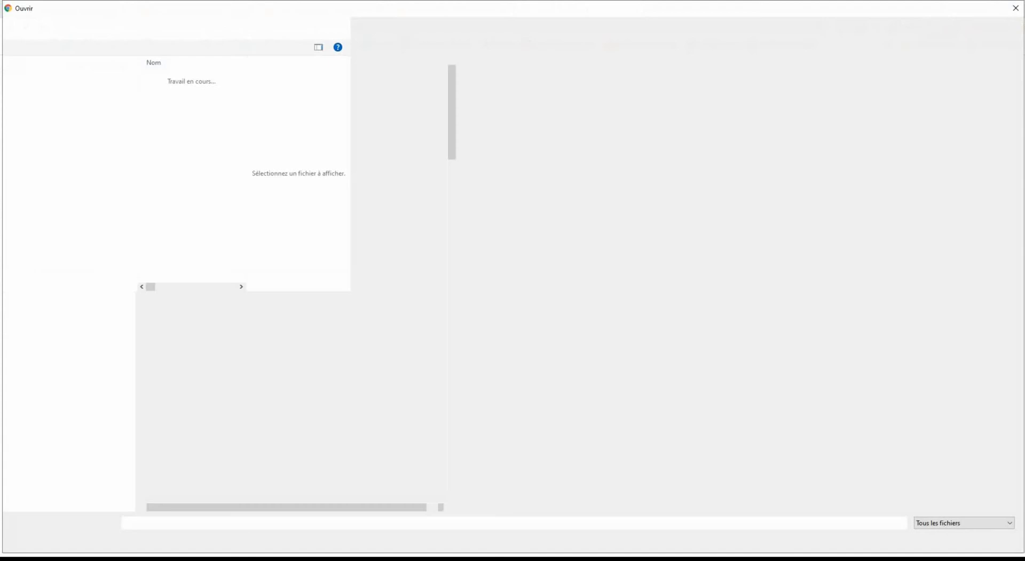
pyautogui.write('tr')
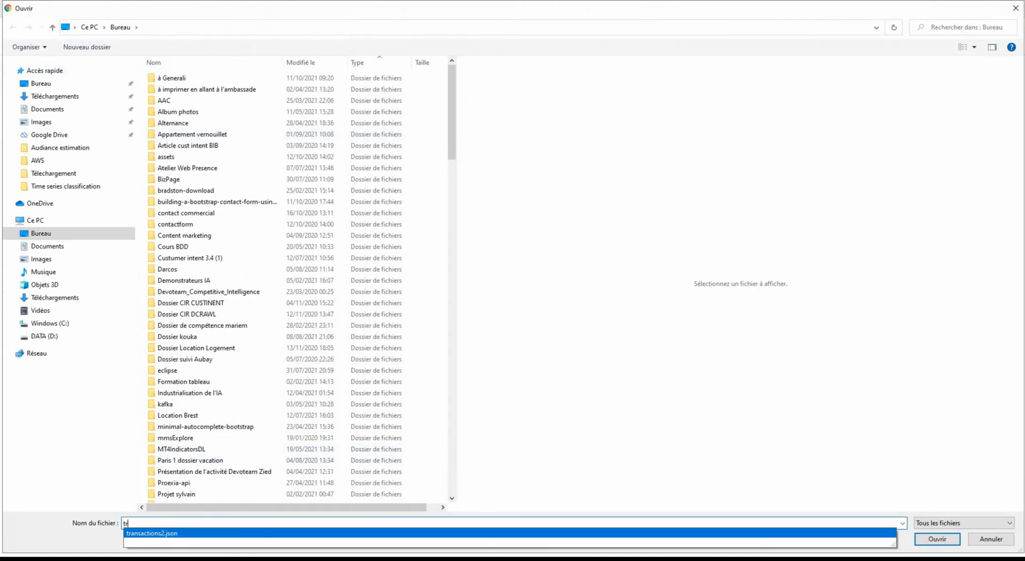
pyautogui.click(152, 534)
pyautogui.press('Return')
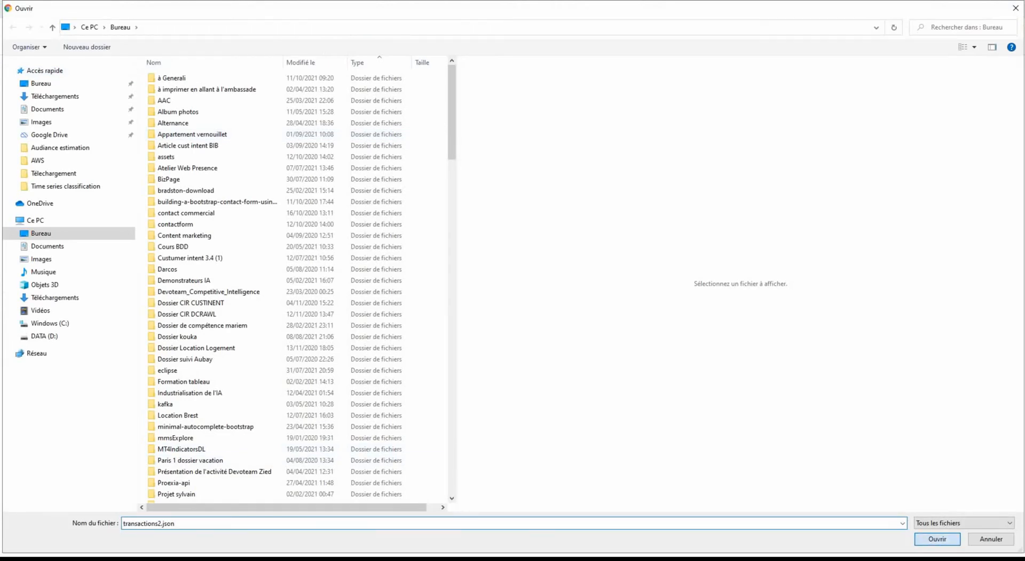
pyautogui.click(156, 65)
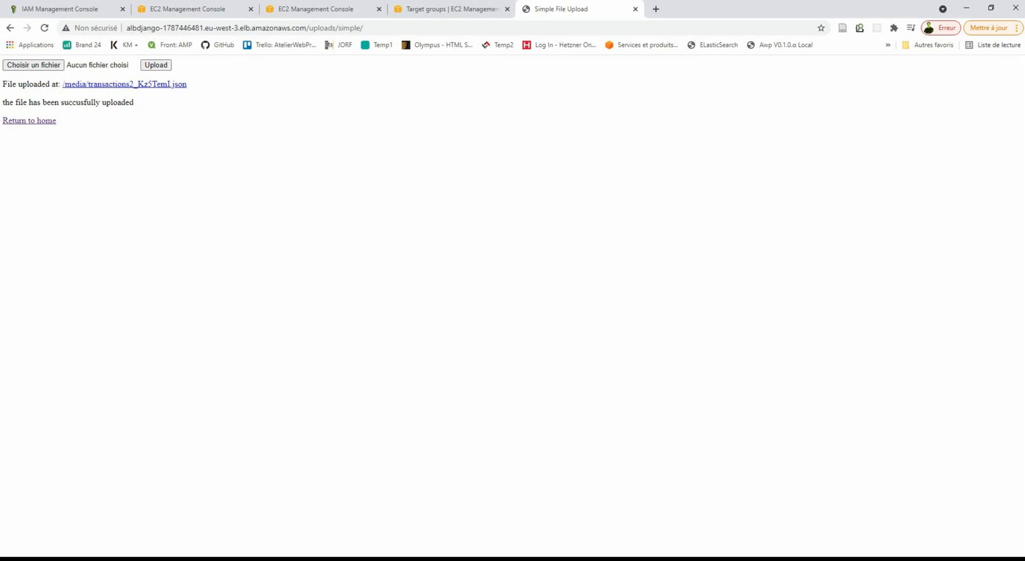
# Open Gmail in a new tab, switch to the second account and read the "New file Received" notification from S3PullFiles.
pyautogui.click(655, 9)
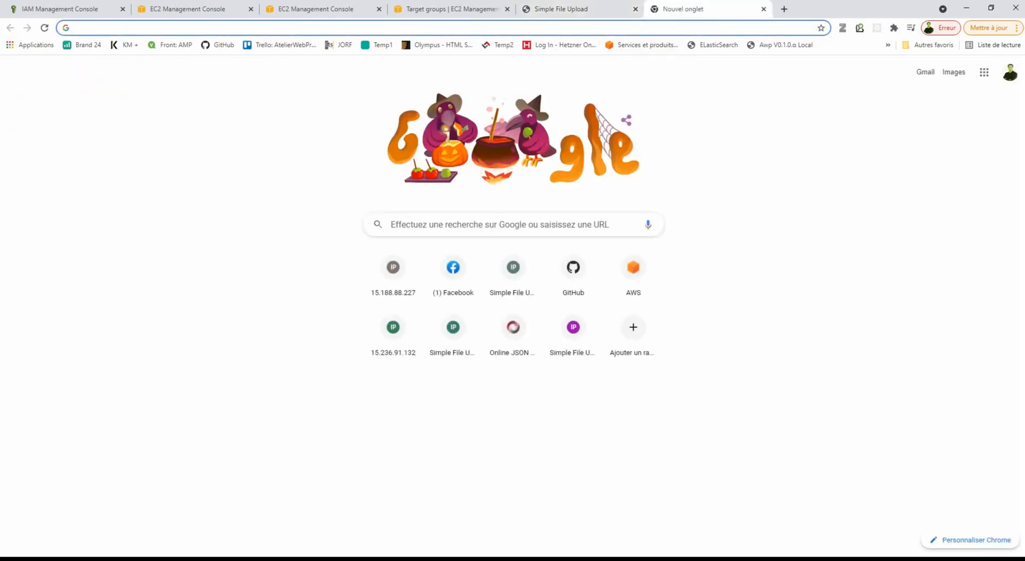
pyautogui.click(925, 72)
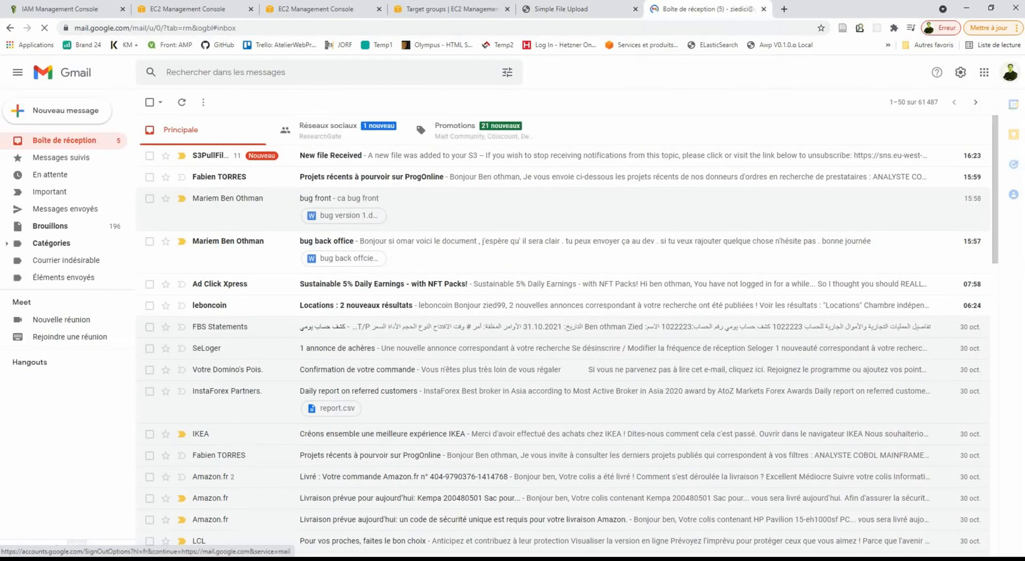
pyautogui.click(1010, 72)
pyautogui.click(907, 293)
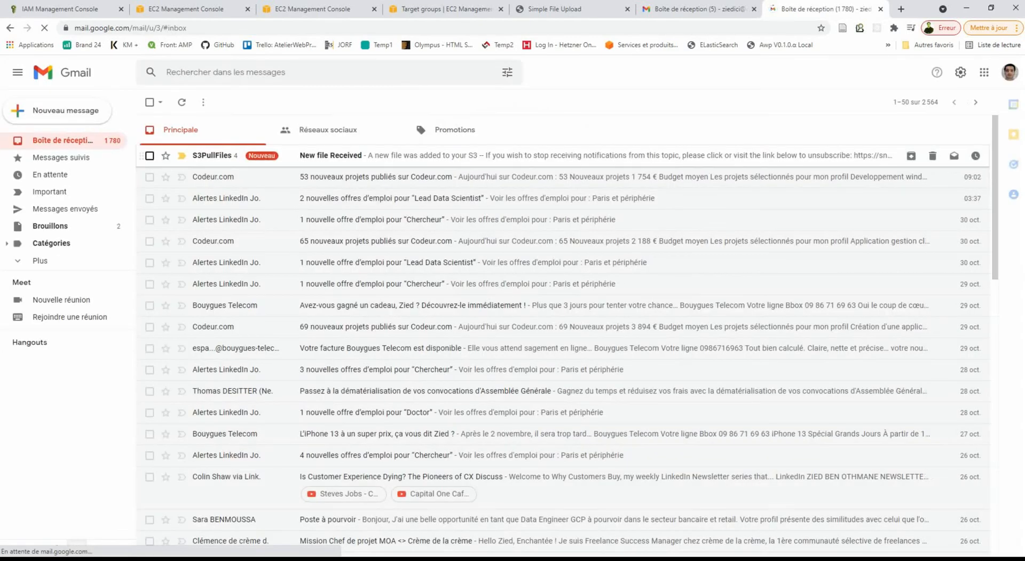
pyautogui.click(330, 156)
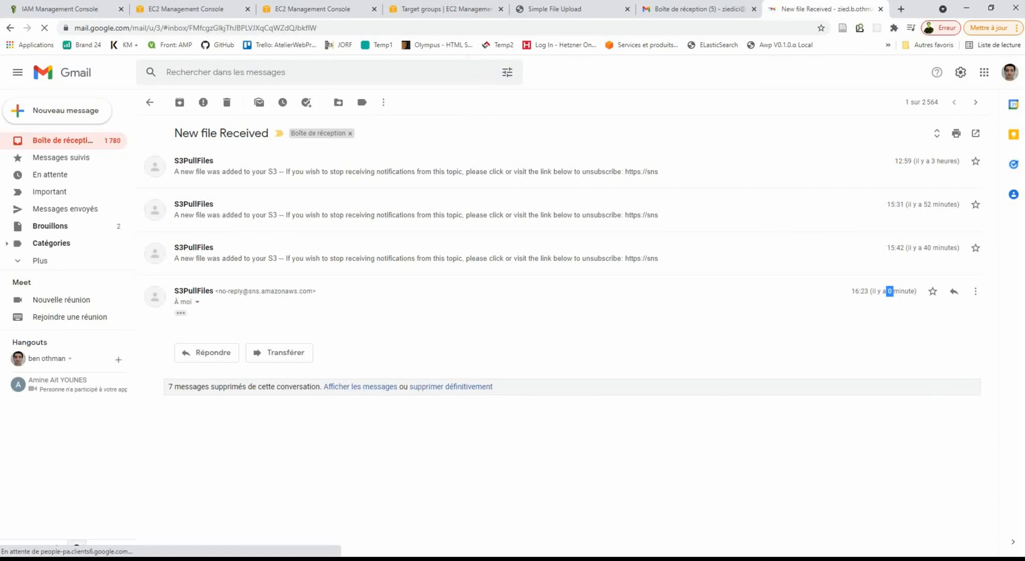
# Revisit the upload page and the launch-wizard-1 security group, and return to the AlbDjango load balancer details.
pyautogui.click(555, 9)
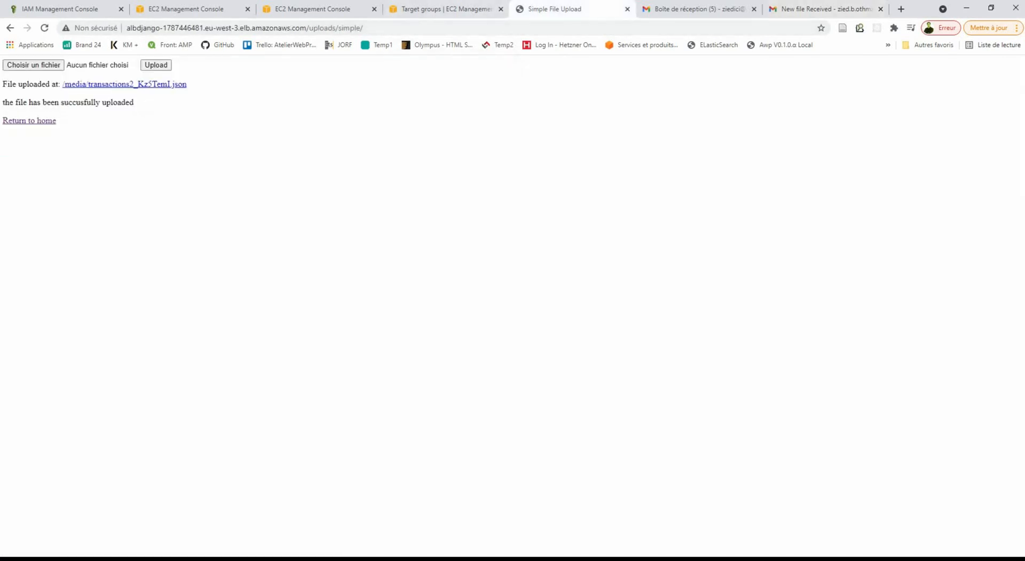
pyautogui.click(185, 9)
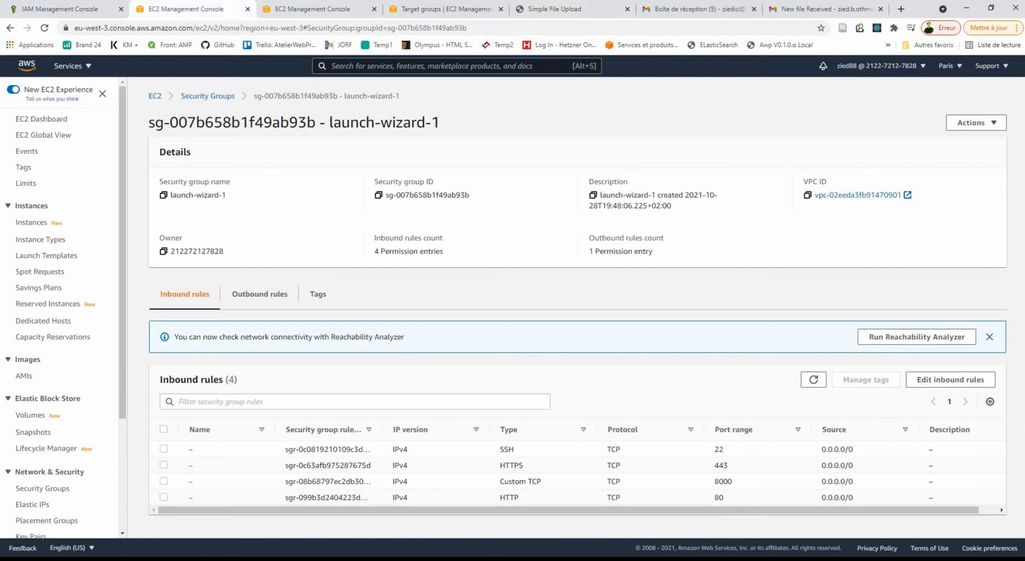
pyautogui.click(322, 9)
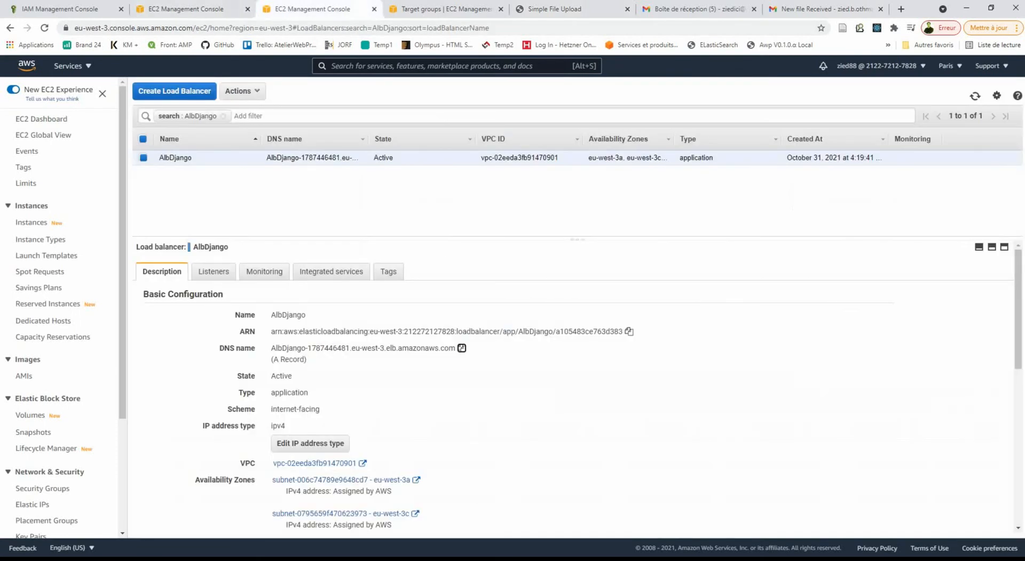